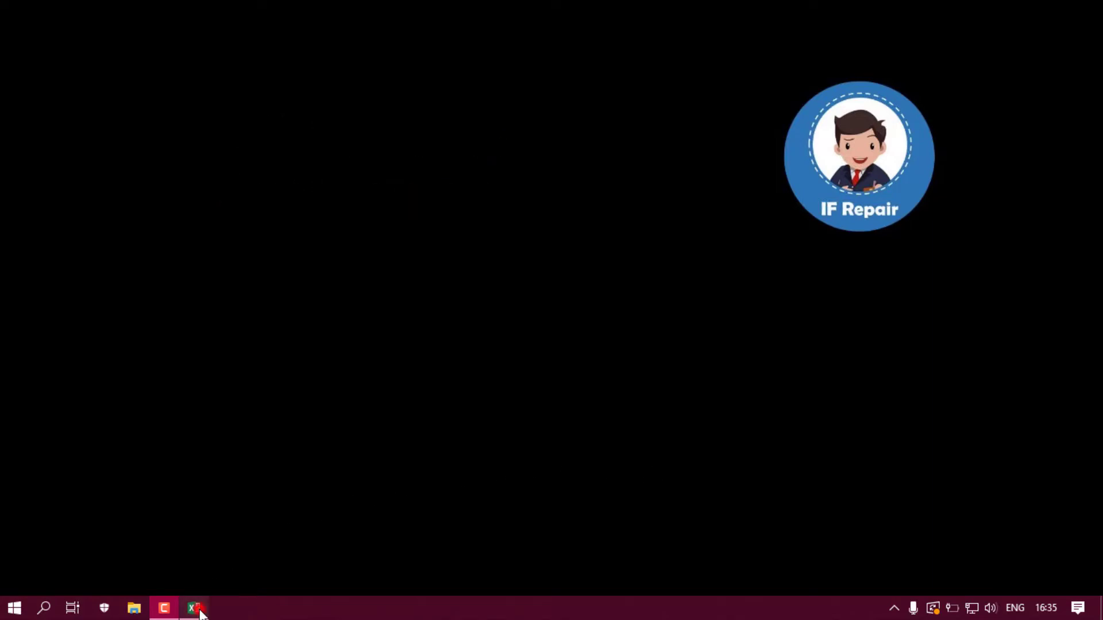
- Restore the Excel window showing the Hotel Baru Bangun security schedule from the taskbar
click(196, 608)
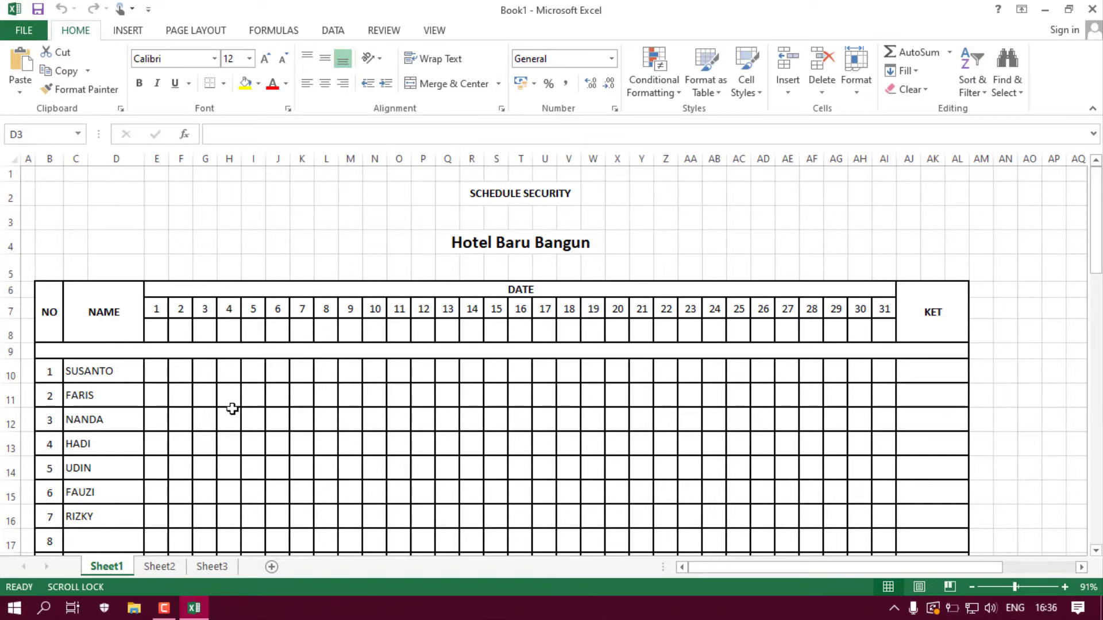
scroll(227, 414, down, 1)
scroll(224, 419, down, 1)
scroll(224, 423, down, 1)
scroll(224, 425, down, 2)
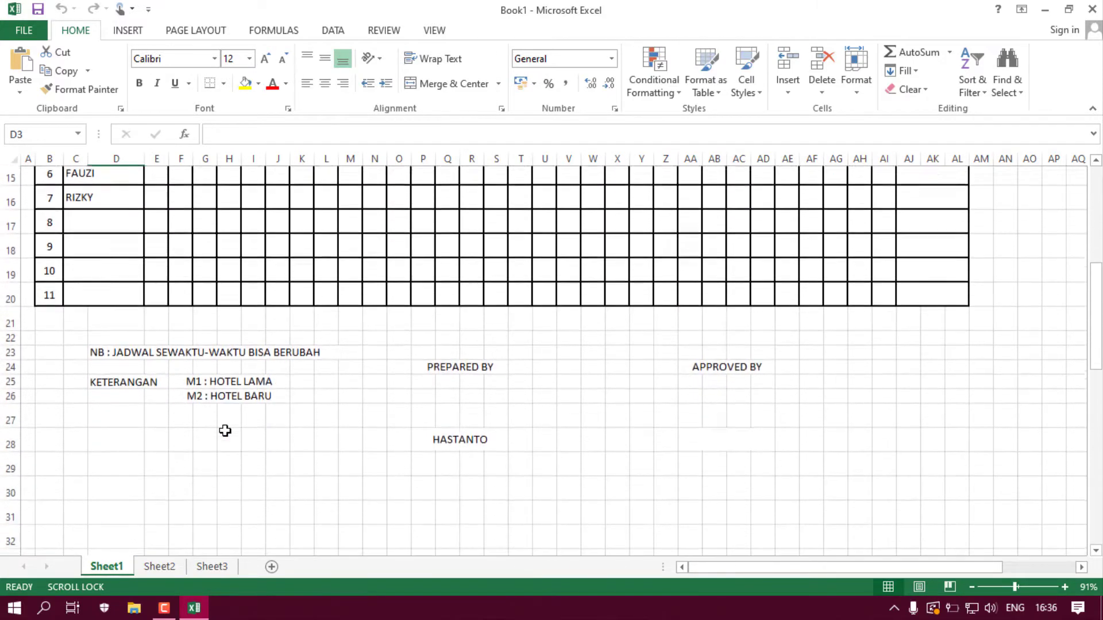
scroll(224, 431, down, 2)
scroll(227, 436, up, 1)
scroll(228, 436, up, 1)
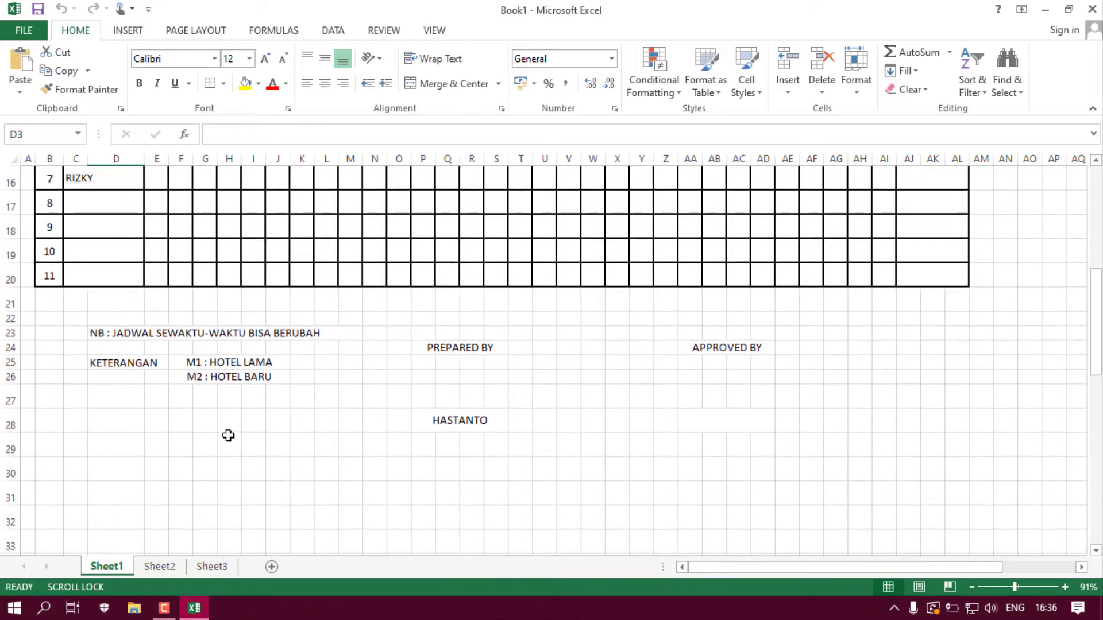
scroll(228, 436, up, 1)
scroll(229, 434, up, 2)
scroll(230, 434, up, 2)
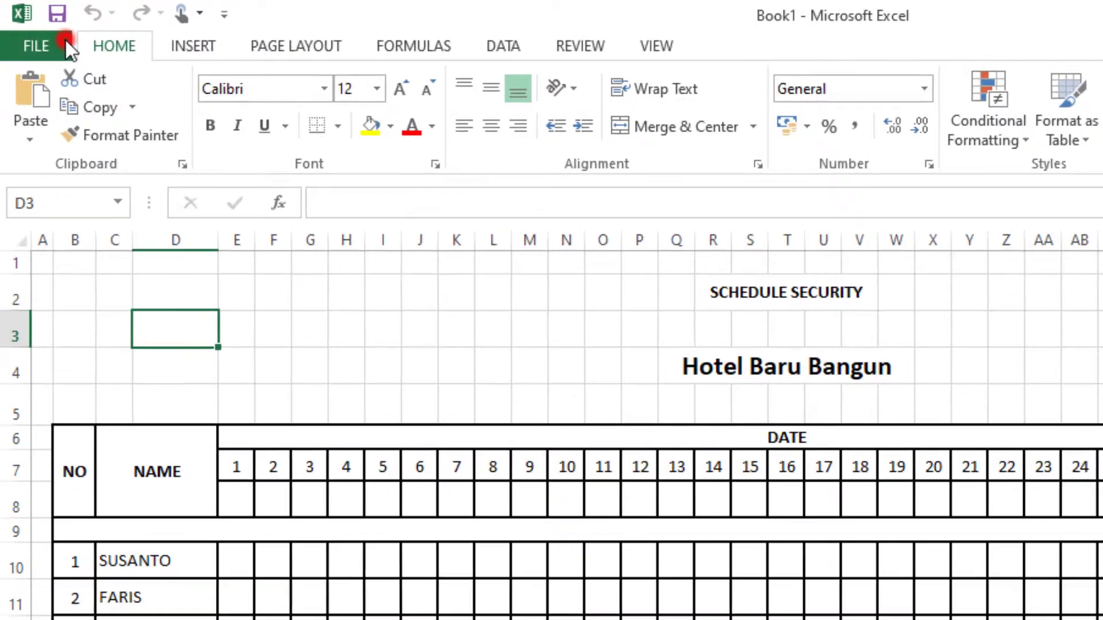
click(37, 29)
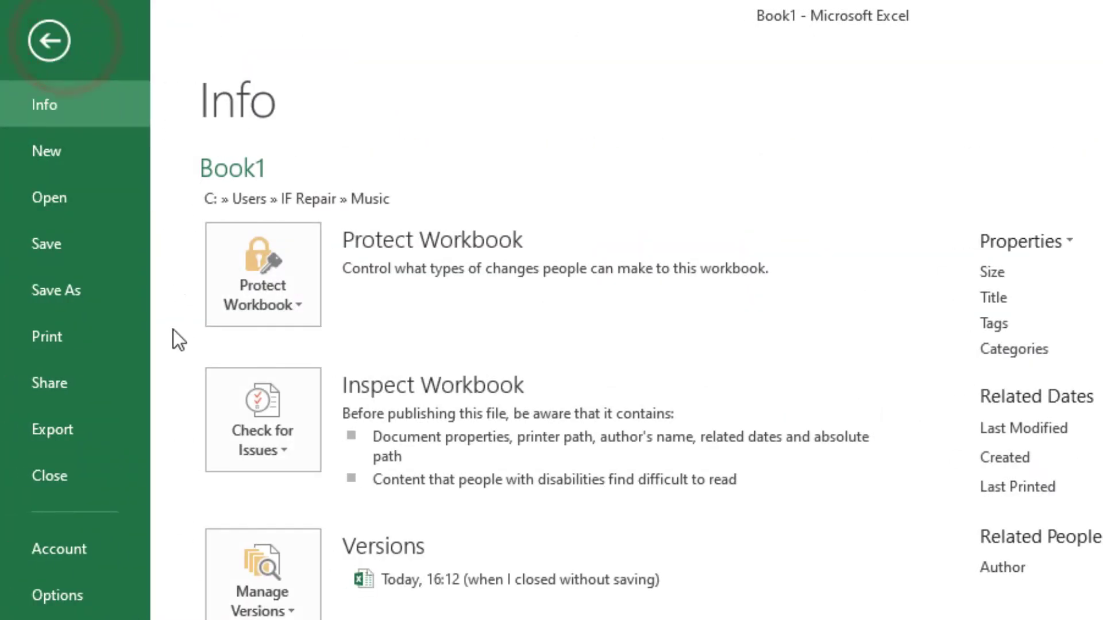
click(86, 224)
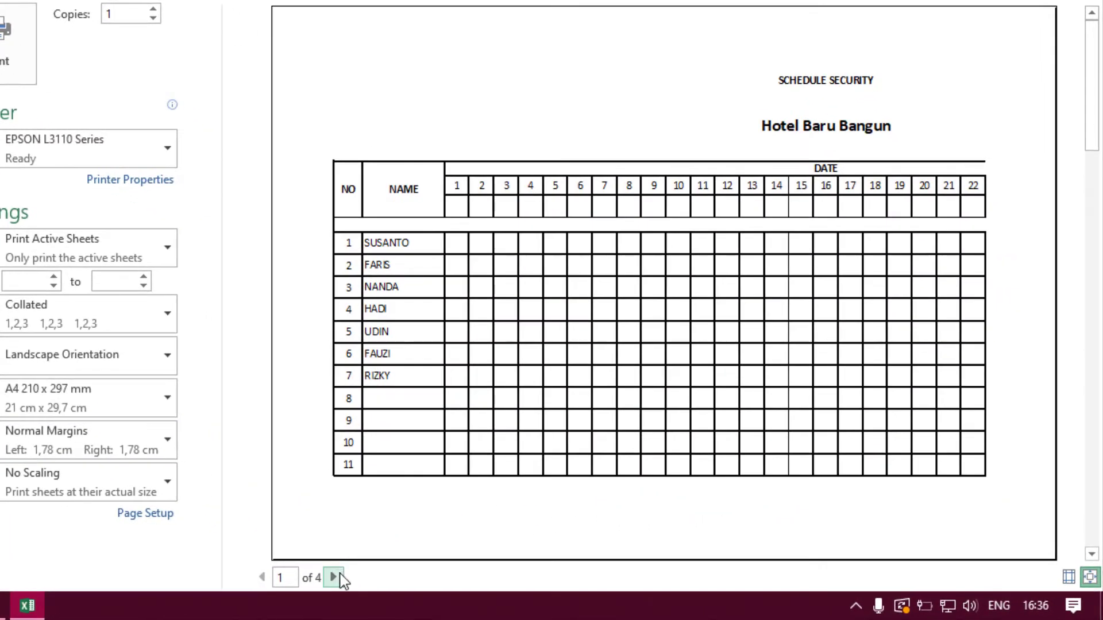
click(453, 584)
click(337, 577)
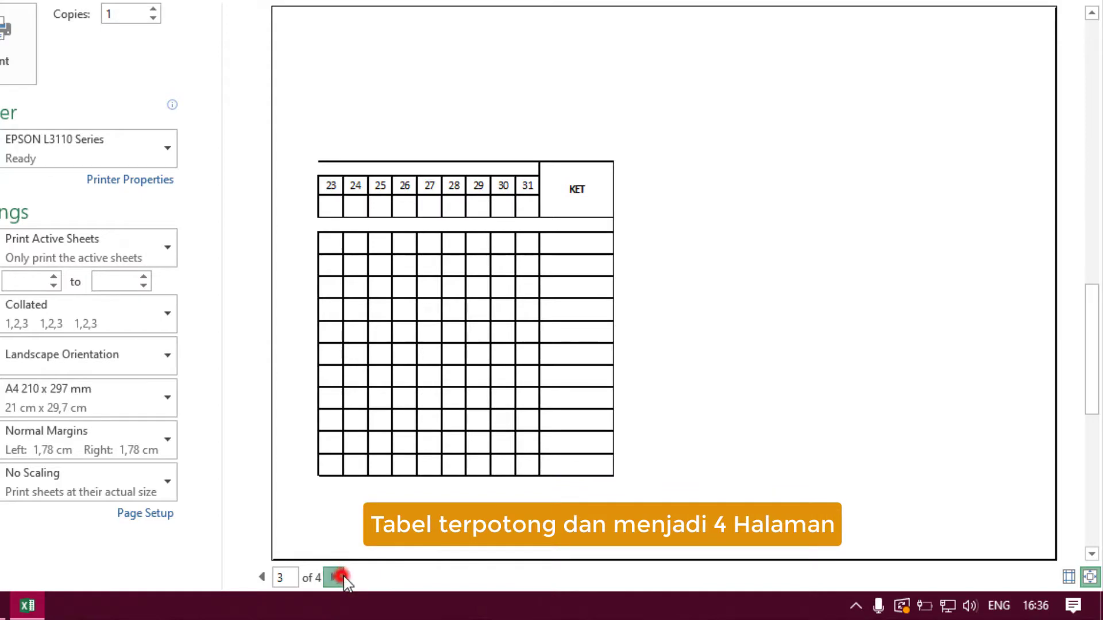
click(339, 577)
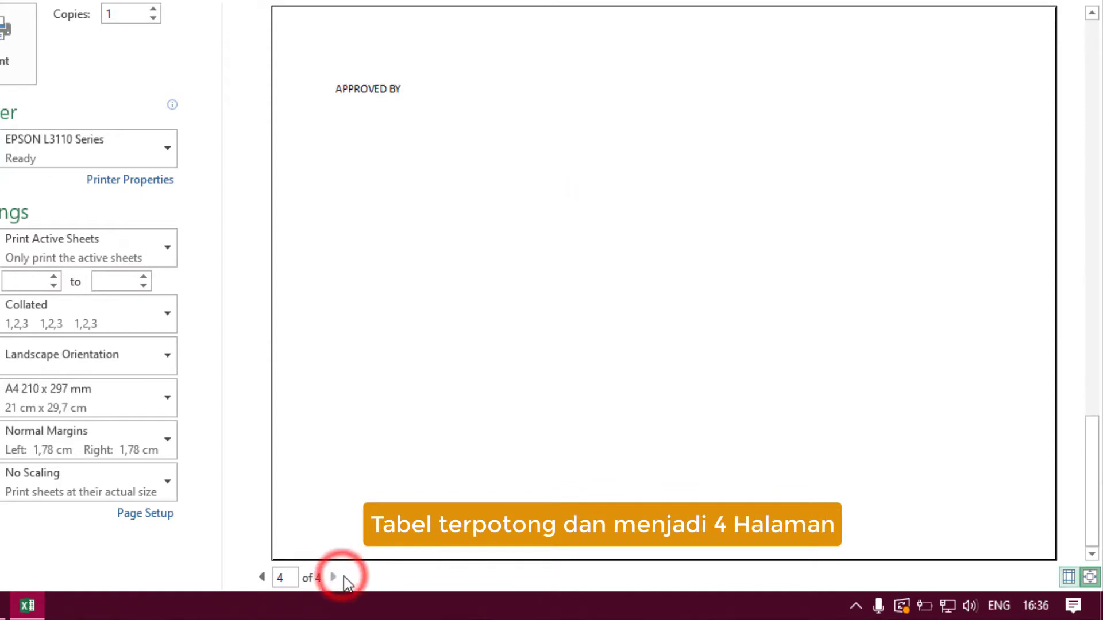
click(261, 580)
click(261, 580)
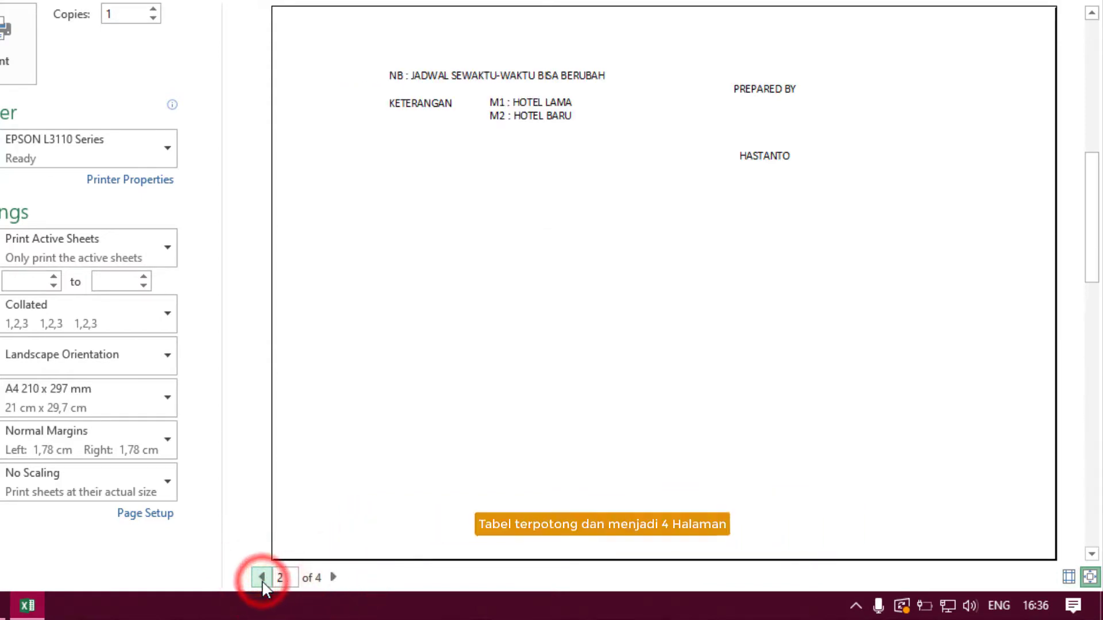
click(263, 579)
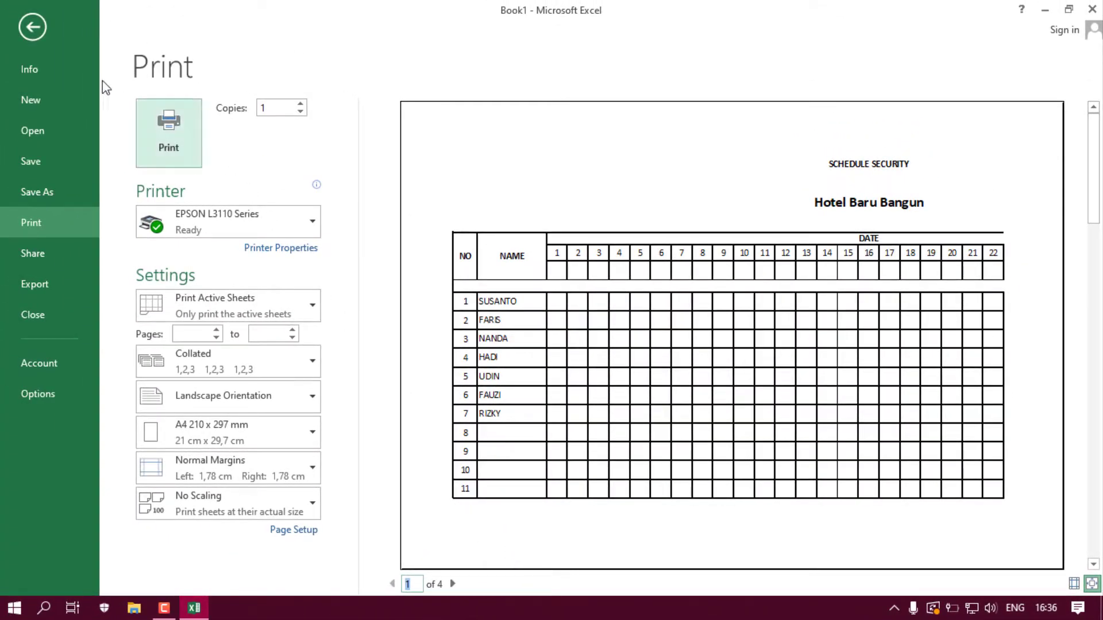
click(32, 27)
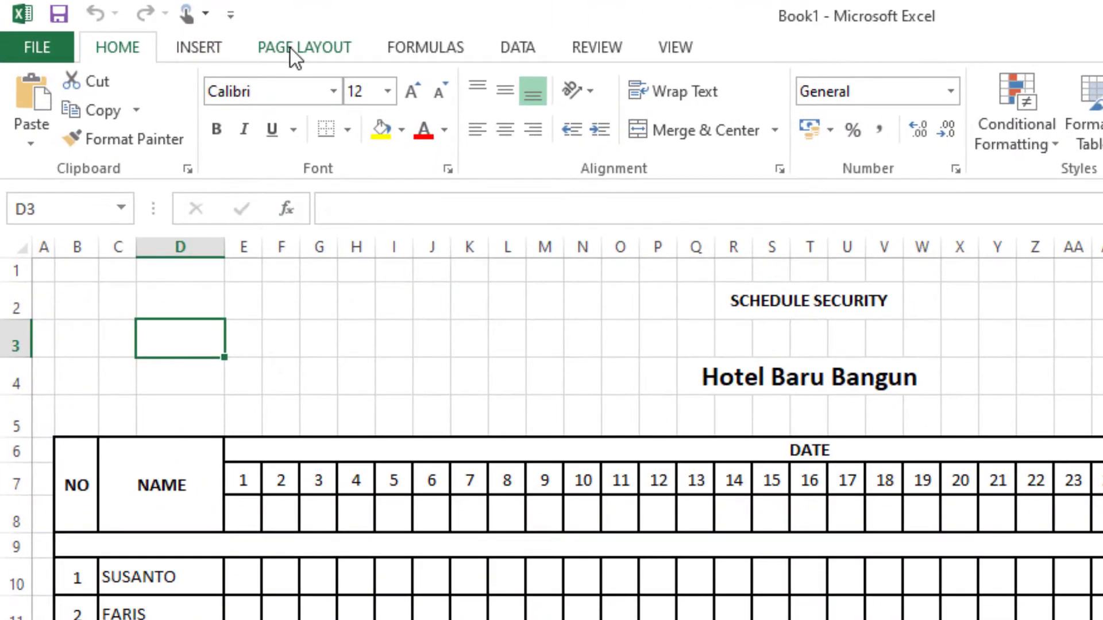
- Change the sheet's paper size to A4, 210 x 297 mm
click(290, 47)
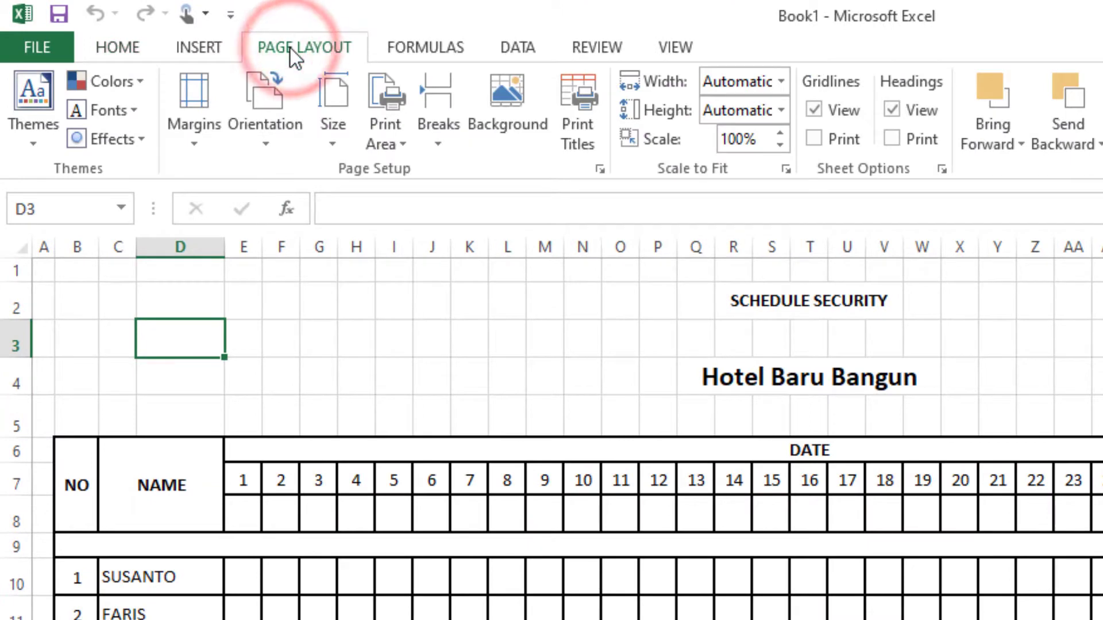
click(335, 131)
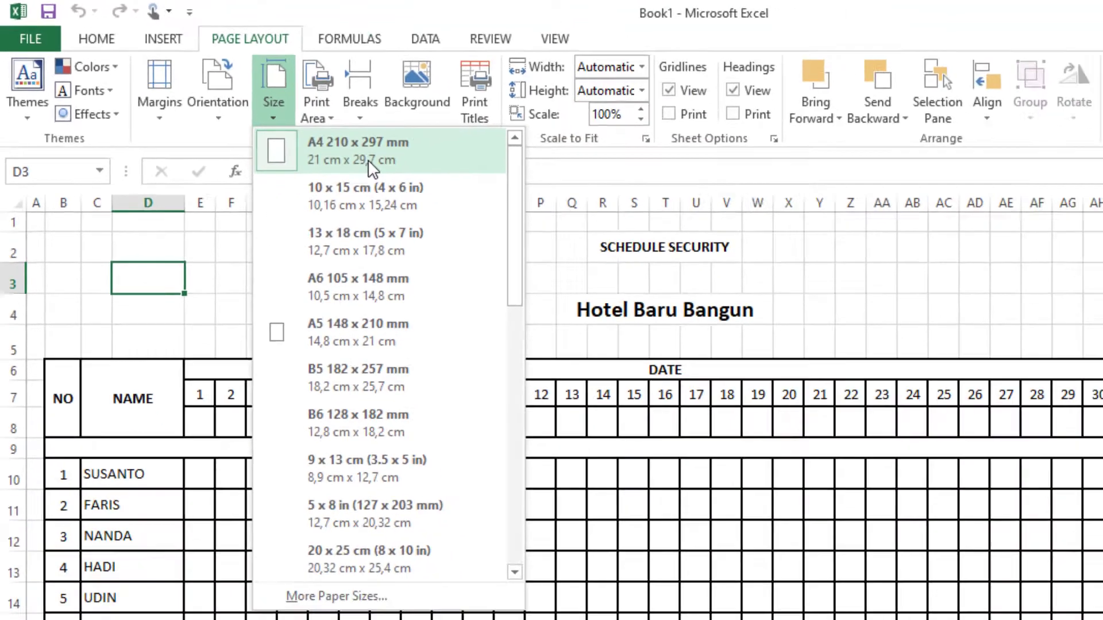
click(289, 130)
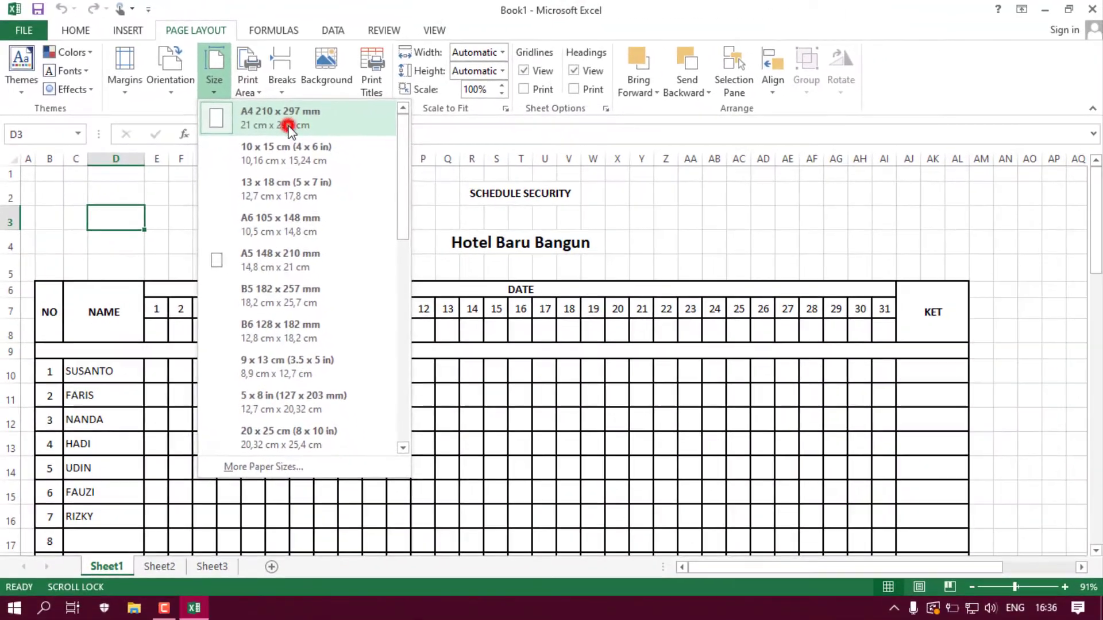
scroll(213, 400, down, 3)
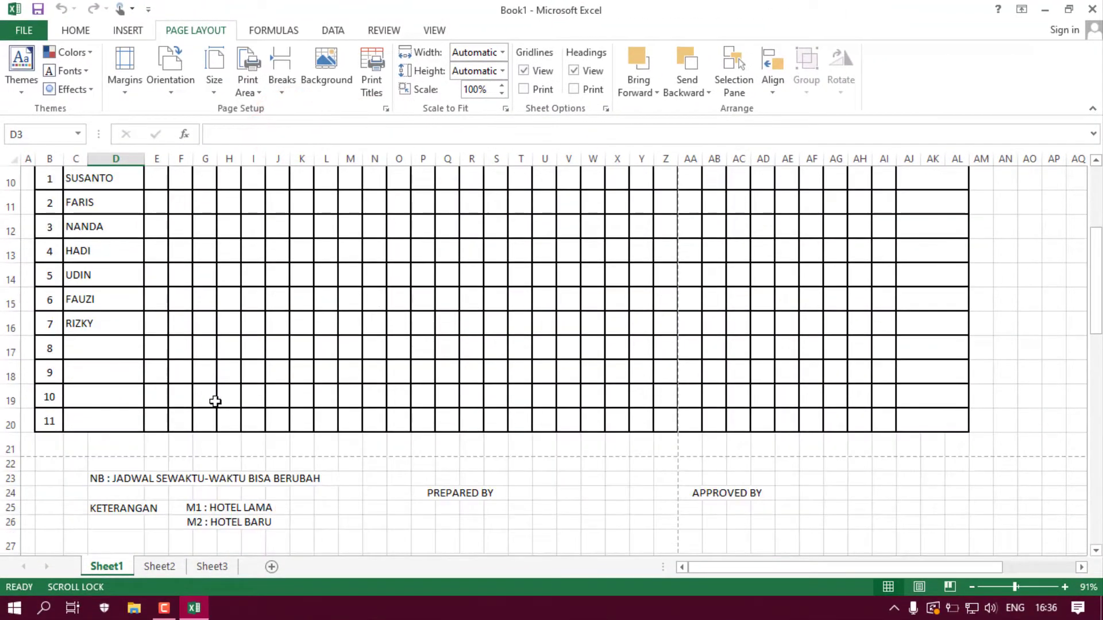
scroll(213, 400, down, 1)
scroll(213, 400, up, 3)
scroll(213, 400, up, 1)
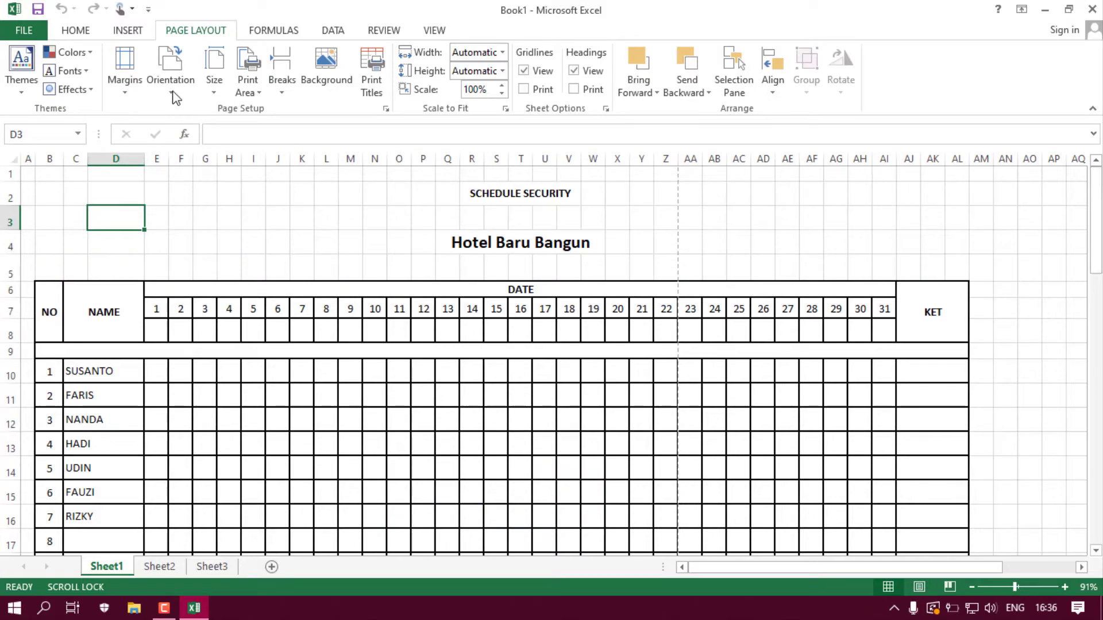
- Switch the page orientation to Landscape
click(170, 72)
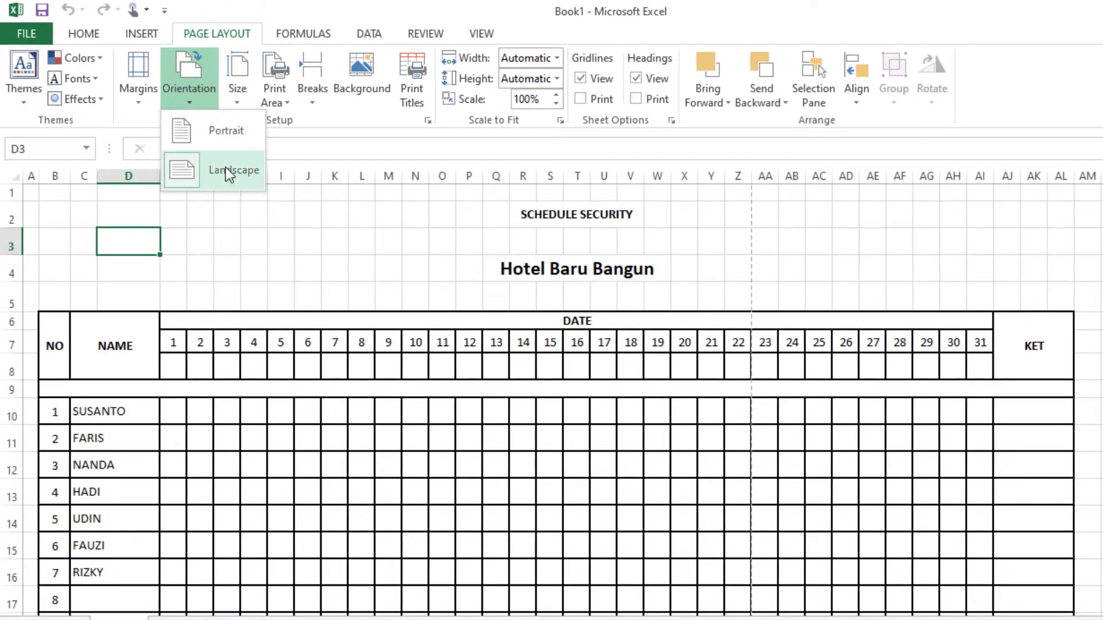
click(225, 177)
scroll(292, 332, down, 3)
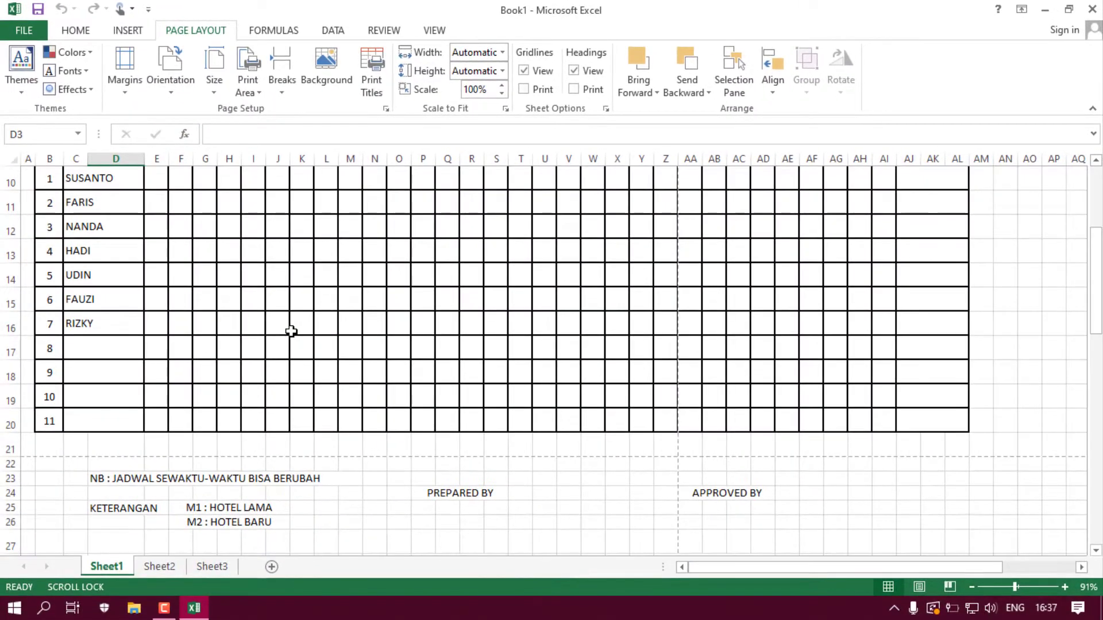
scroll(292, 332, up, 3)
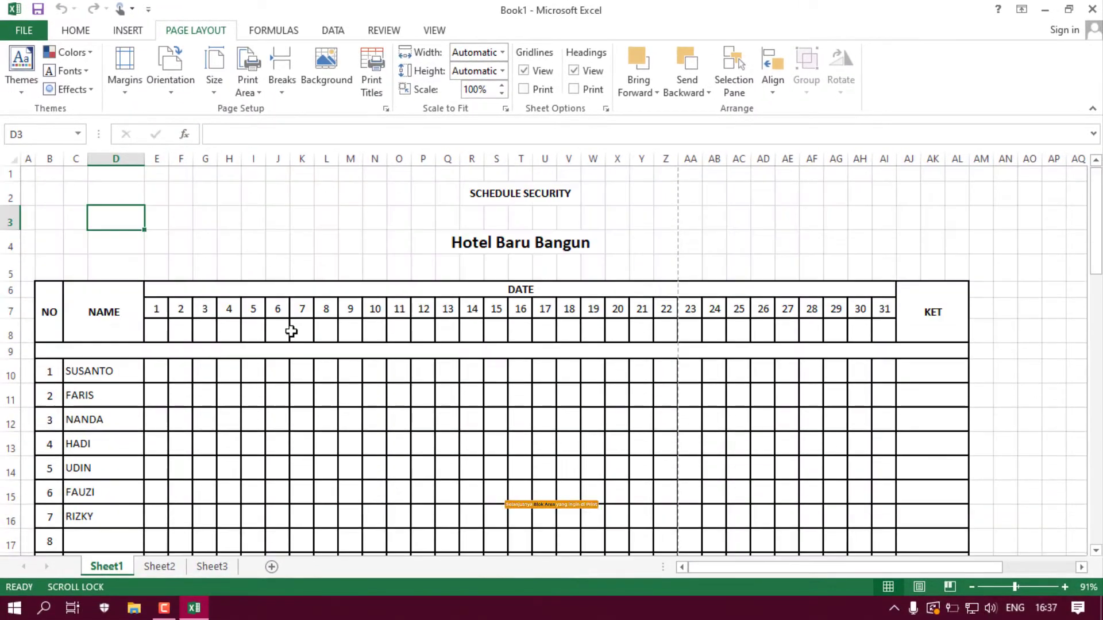
- Select B2:AL28, covering the schedule title, table and signature block
click(49, 192)
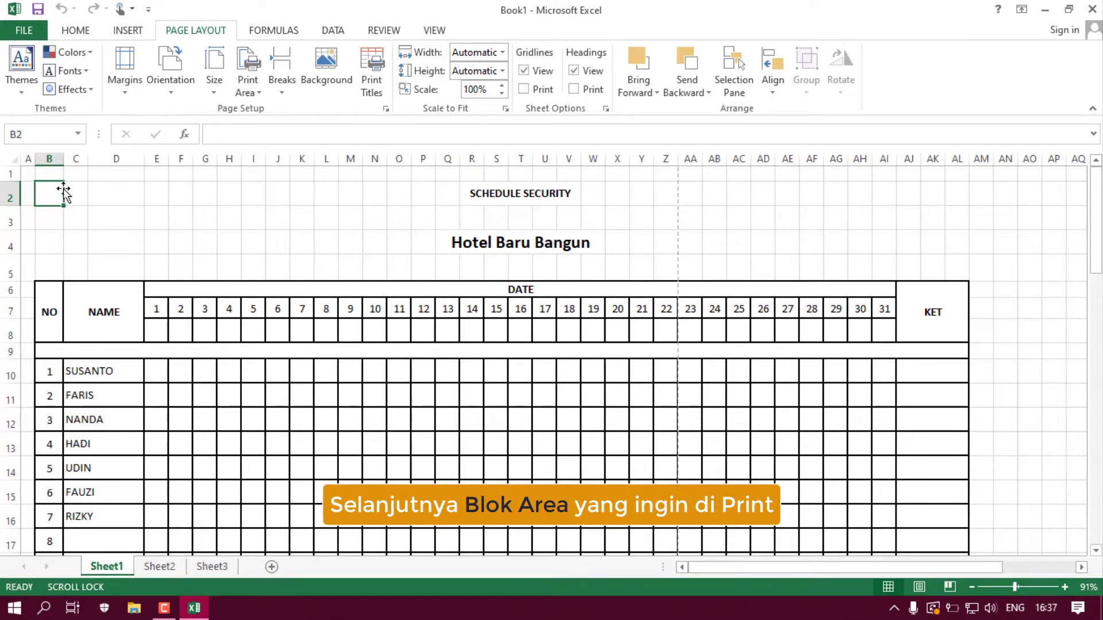
mouse_move(50, 188)
mouse_down()
mouse_move(630, 369)
mouse_move(682, 551)
mouse_move(659, 496)
mouse_up()
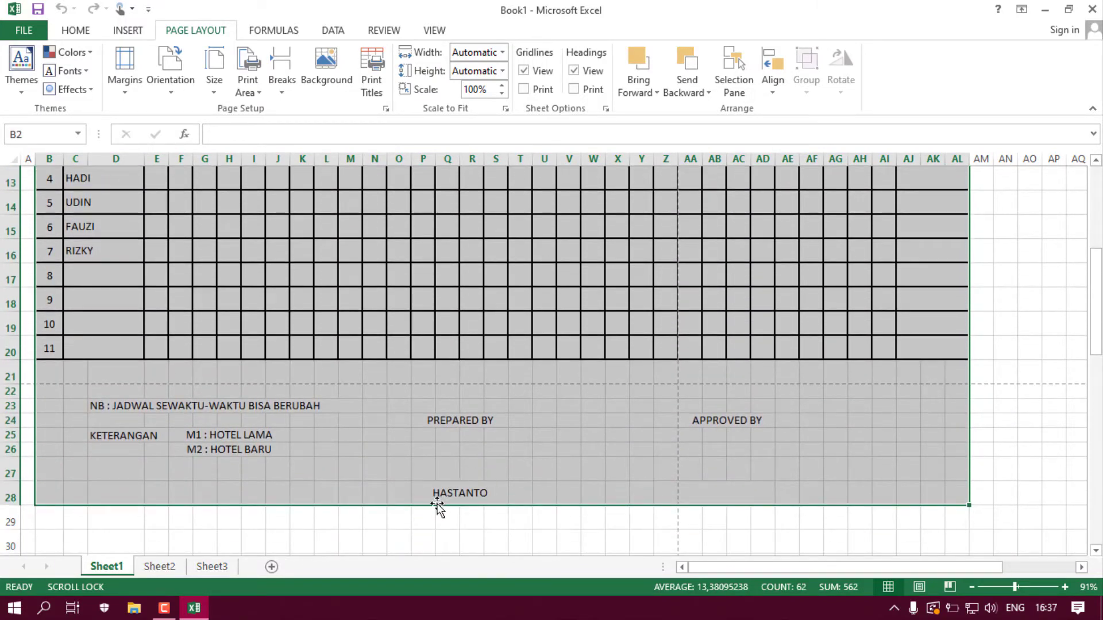
scroll(482, 419, up, 2)
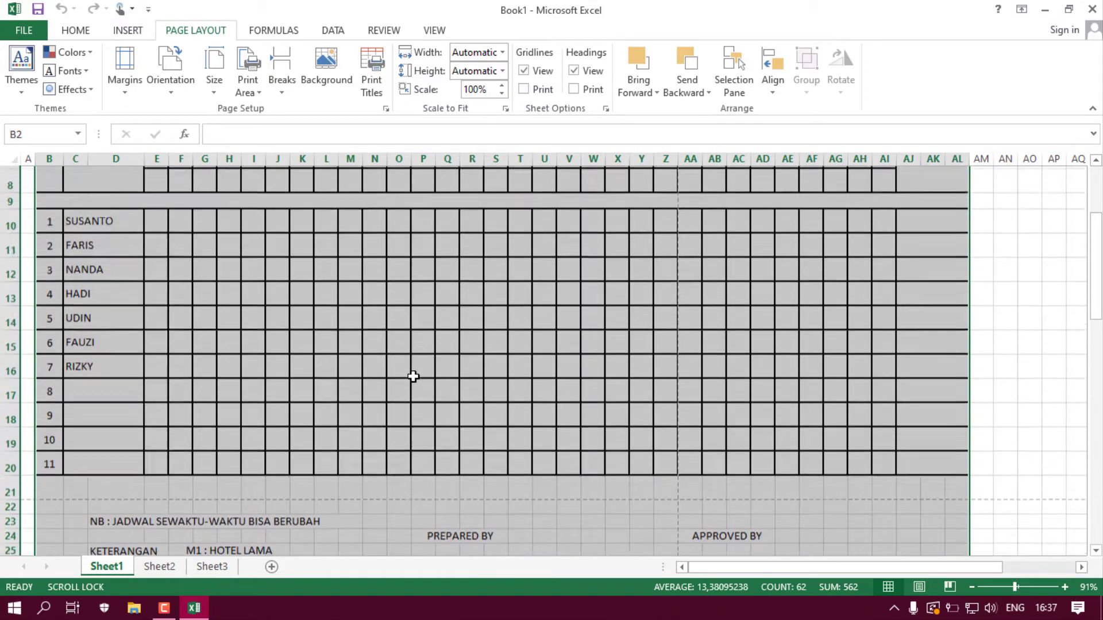
scroll(361, 361, up, 2)
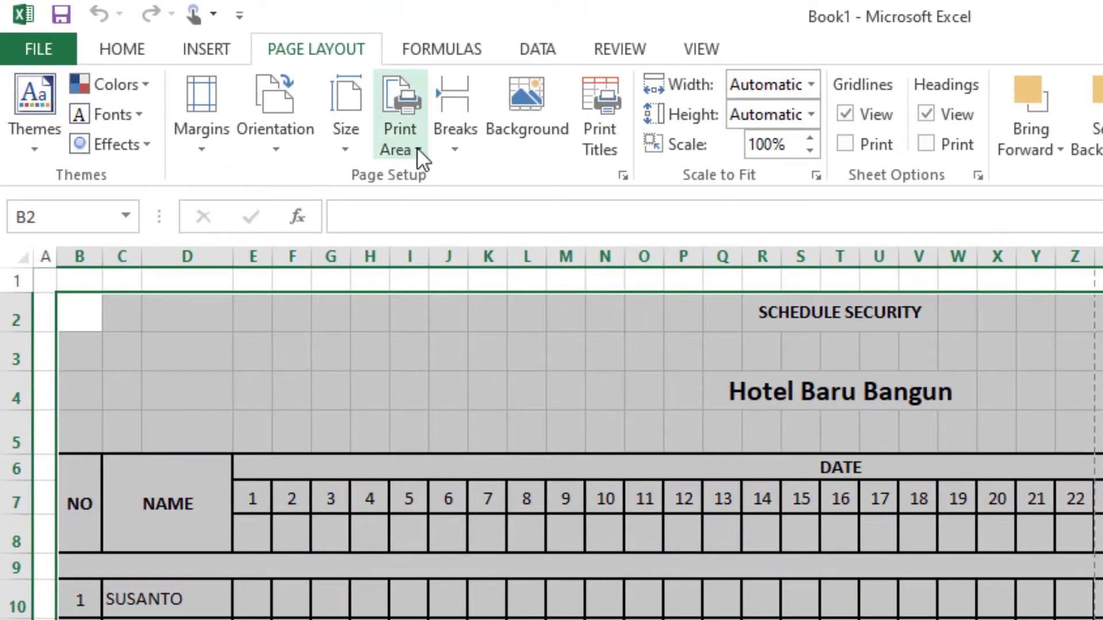
- Set the selected B2:AL28 range as the print area and deselect it
click(409, 148)
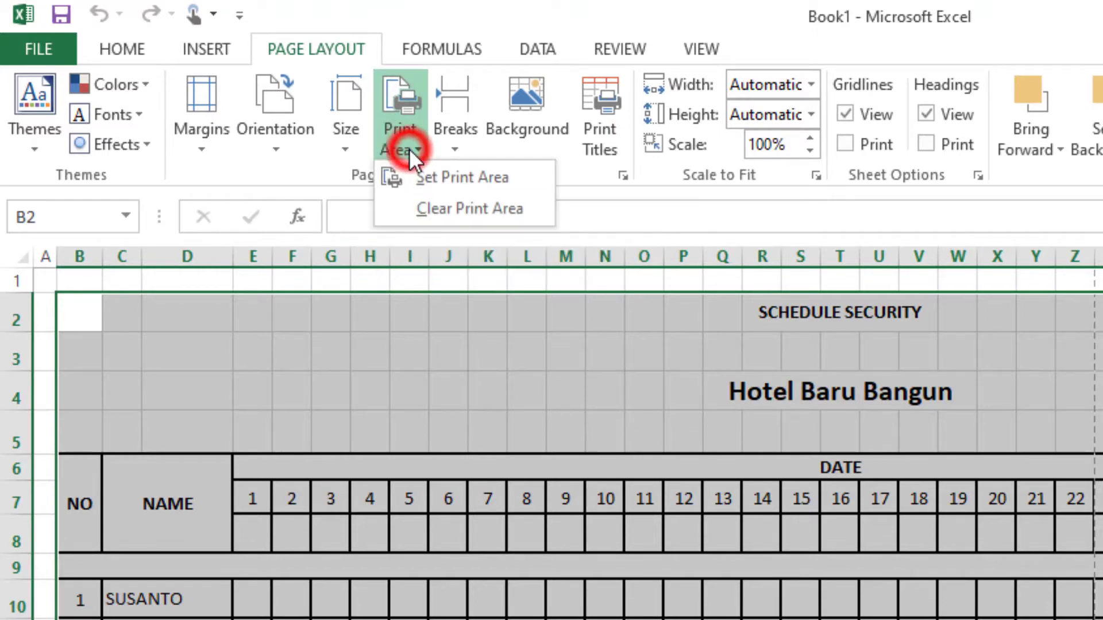
click(515, 183)
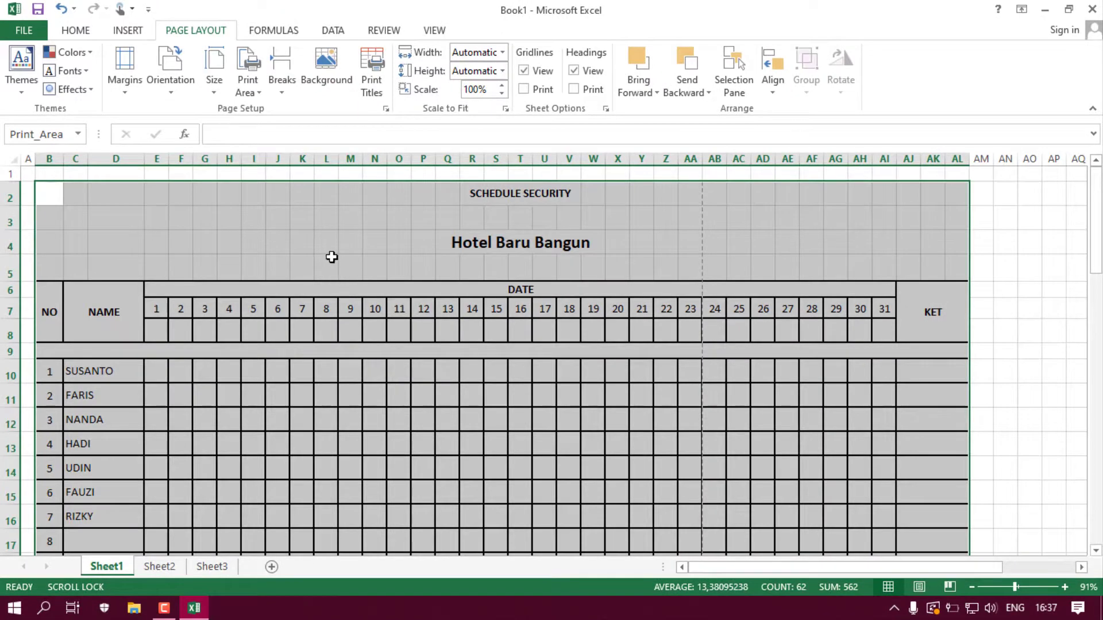
click(331, 257)
scroll(300, 390, down, 3)
scroll(301, 391, down, 1)
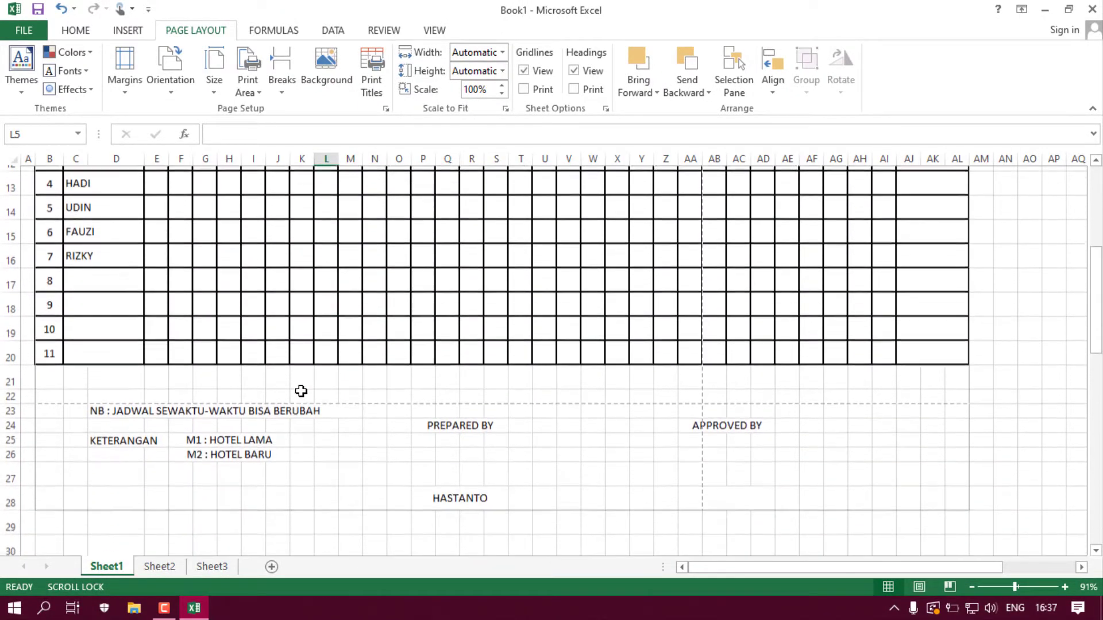
scroll(224, 372, up, 1)
scroll(218, 368, up, 3)
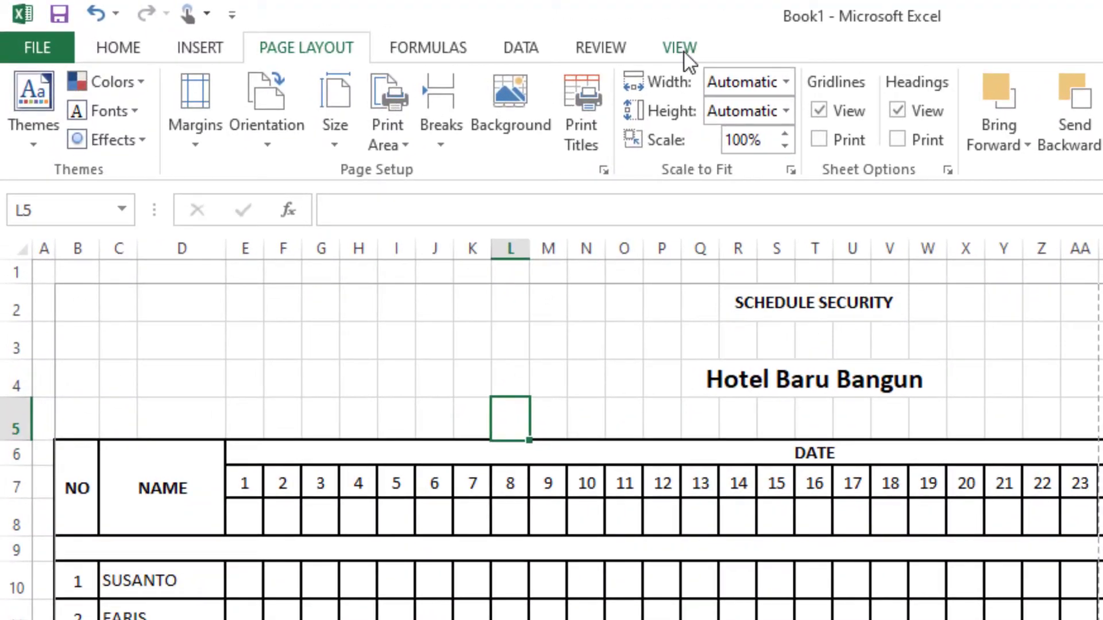
click(684, 51)
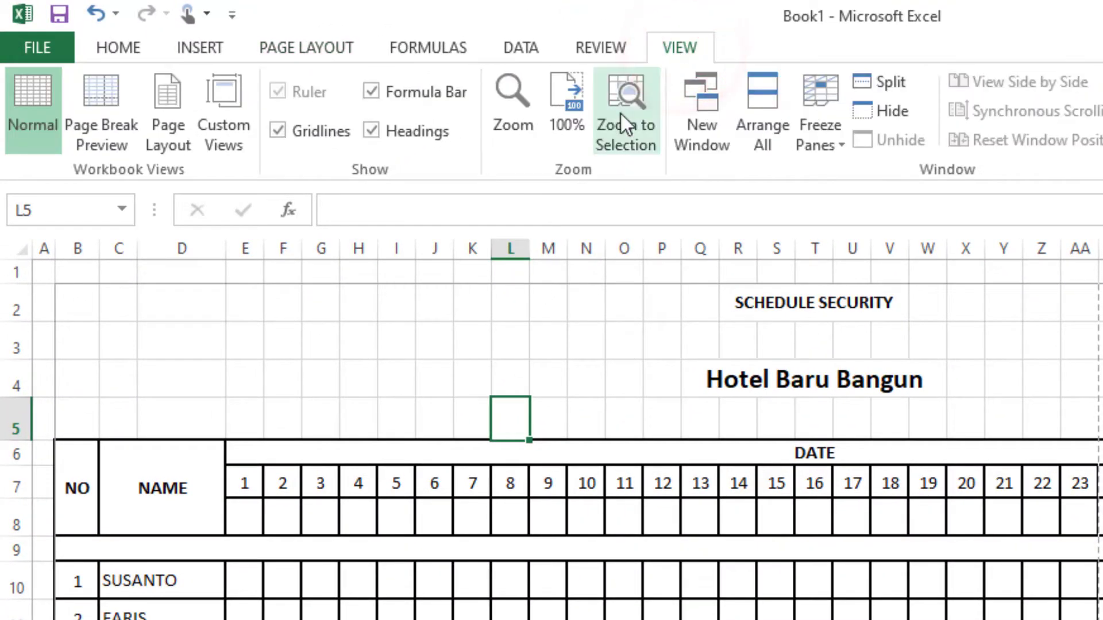
click(121, 117)
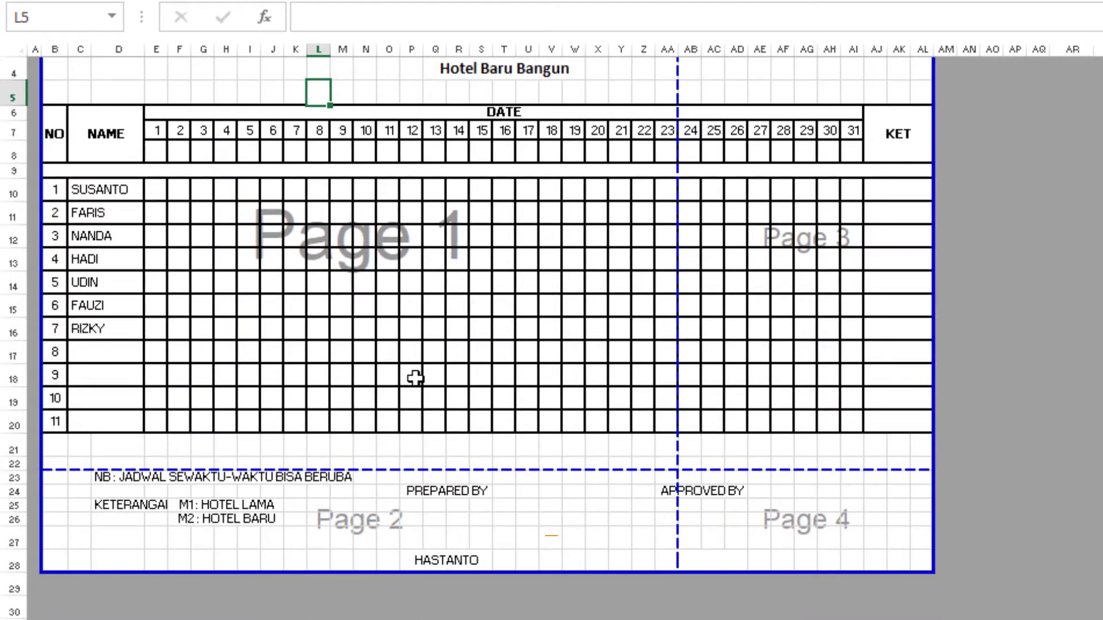
scroll(415, 377, up, 1)
scroll(414, 376, down, 1)
scroll(411, 362, up, 1)
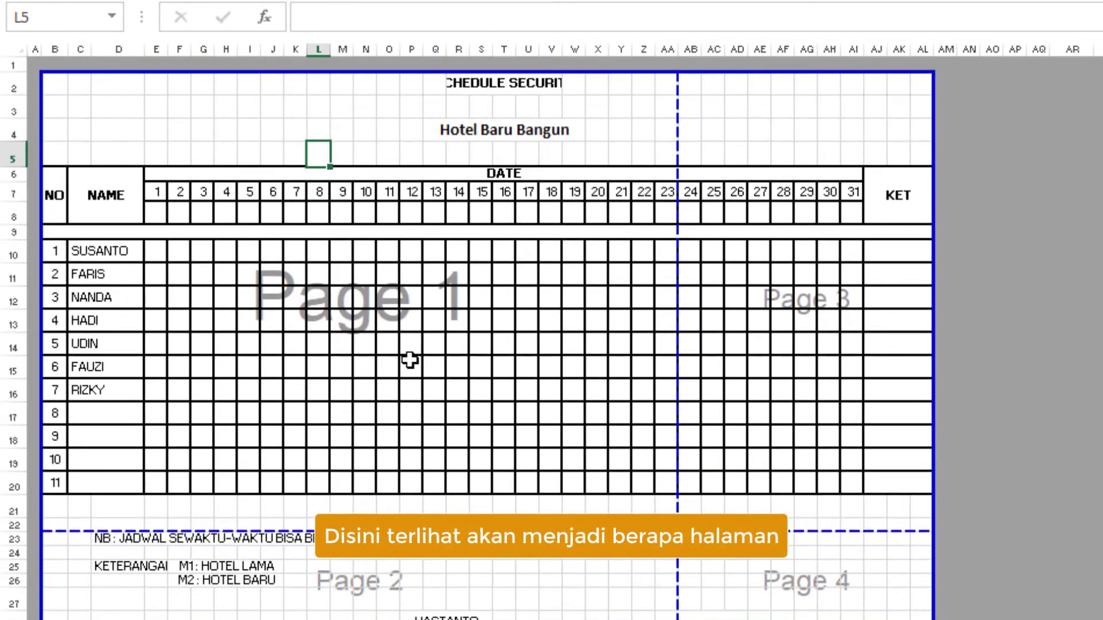
scroll(409, 360, down, 1)
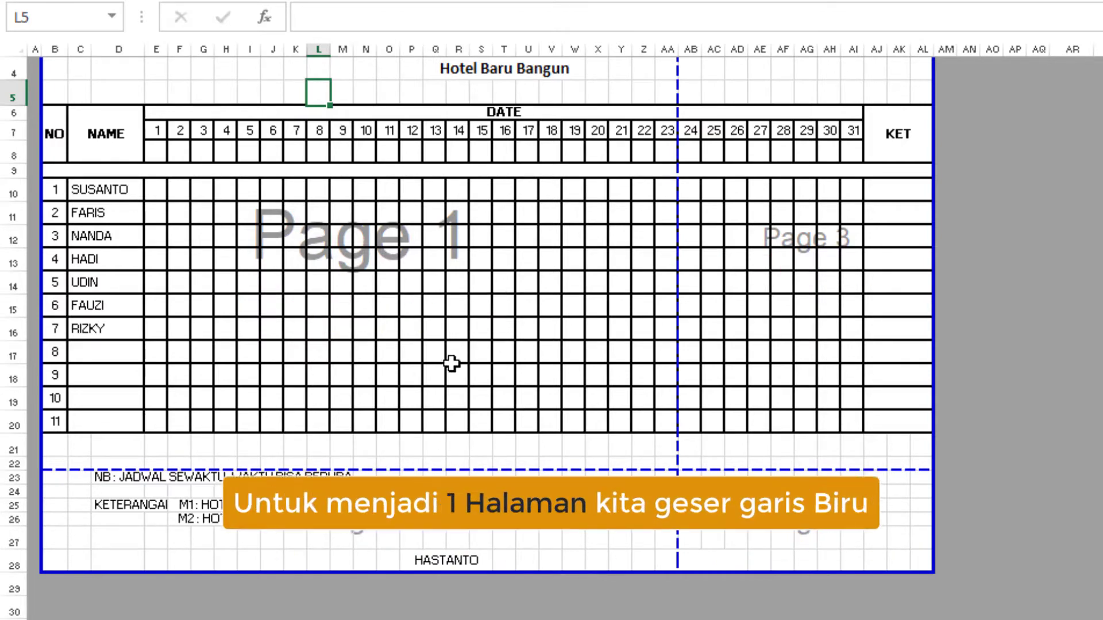
scroll(451, 360, up, 1)
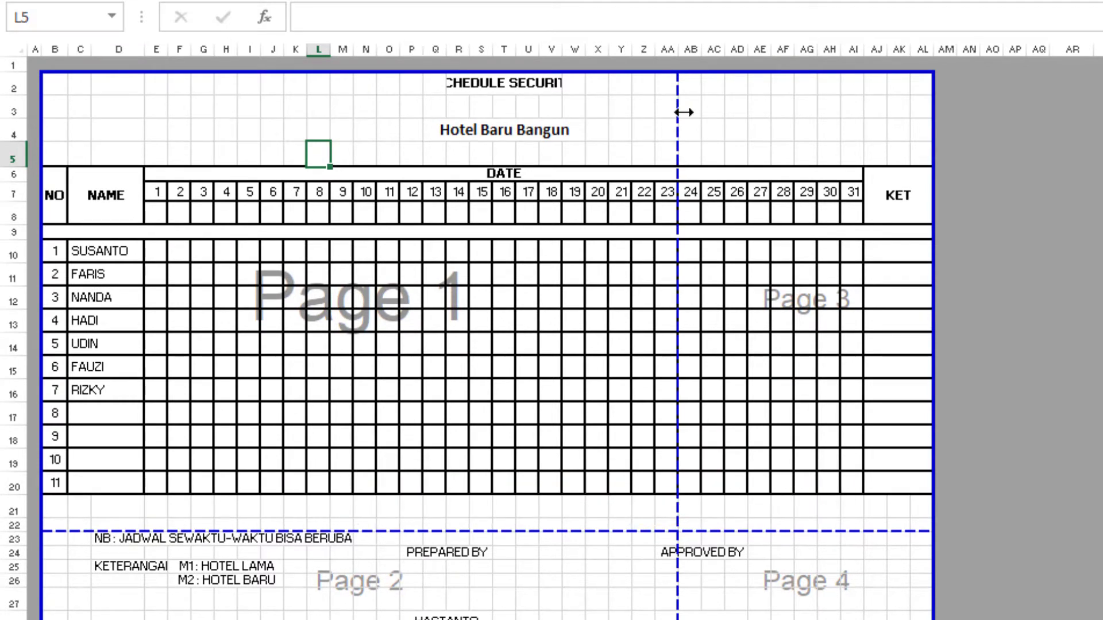
- Extend the page 1 break to the table's right edge, then return to Normal view
drag(679, 113, 935, 146)
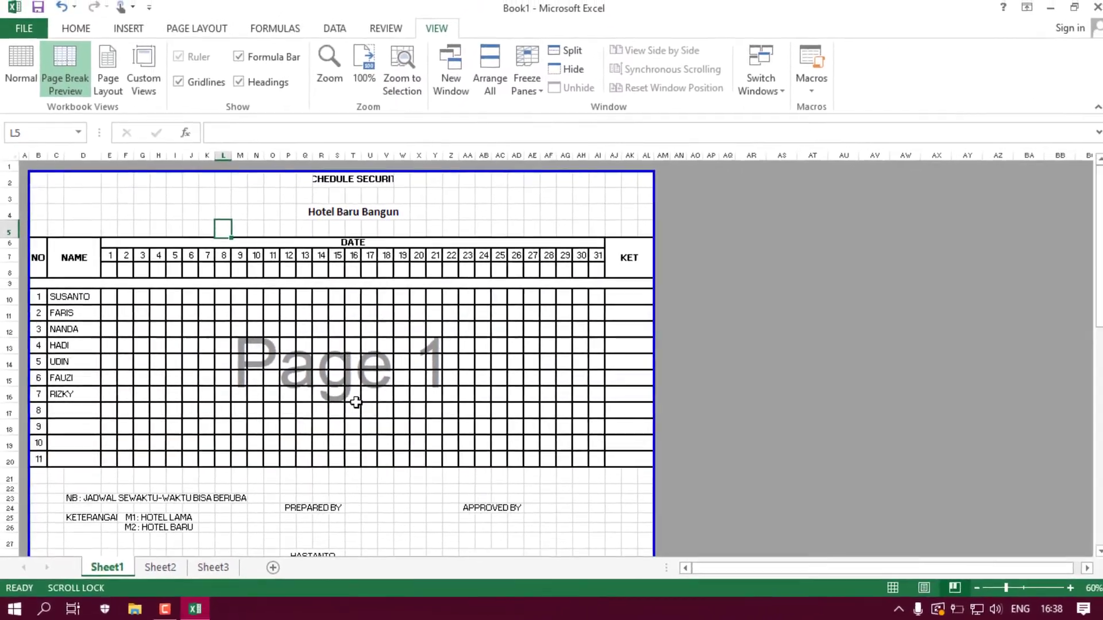
scroll(370, 416, down, 1)
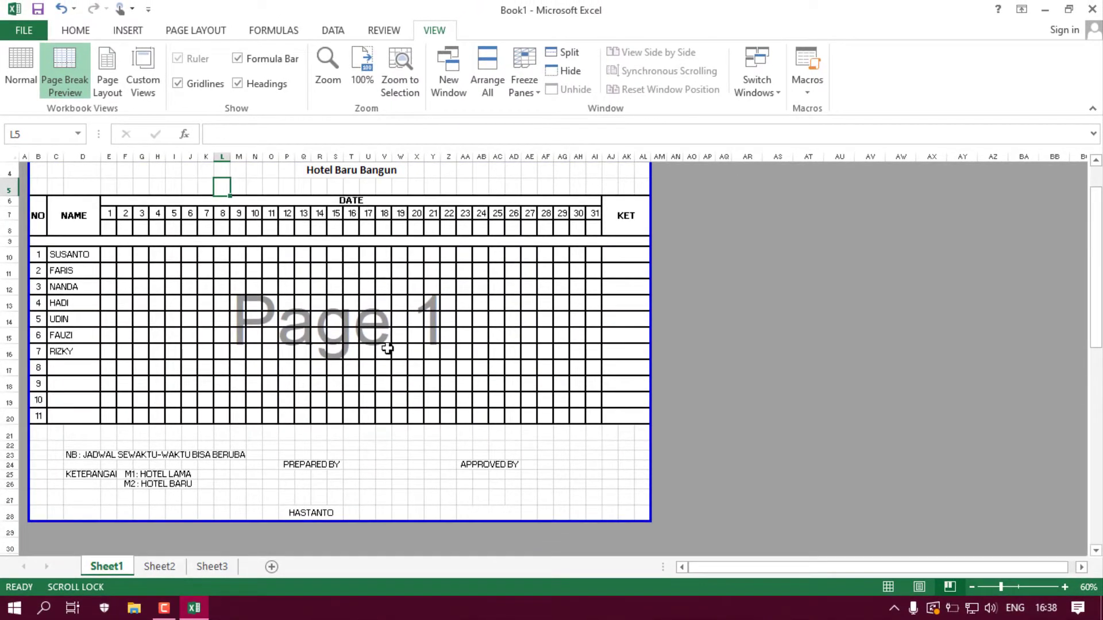
scroll(335, 424, up, 1)
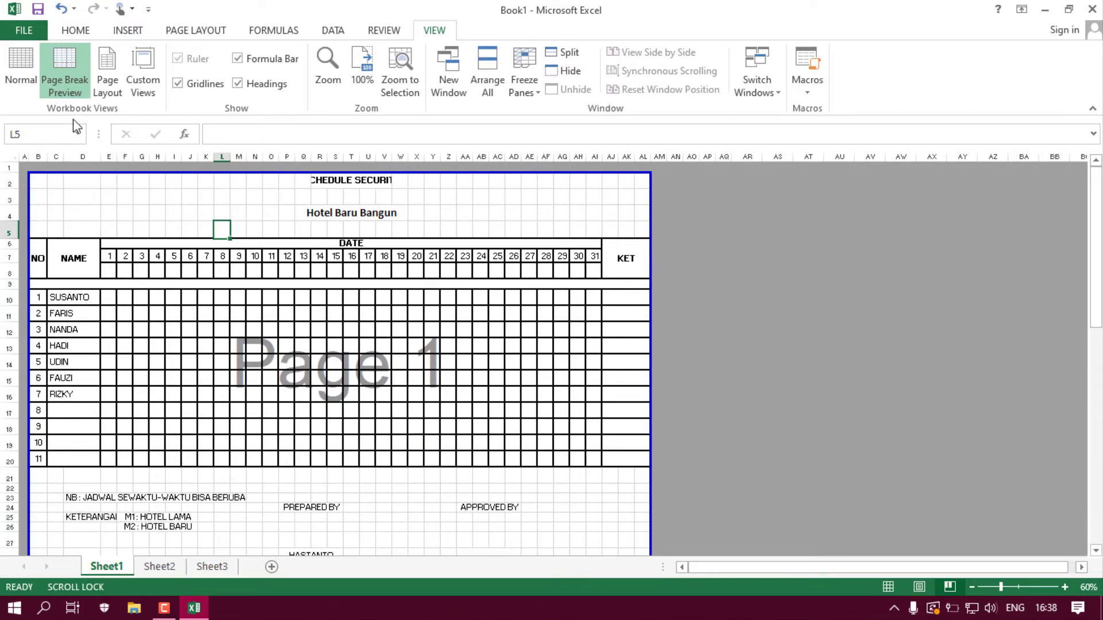
click(21, 74)
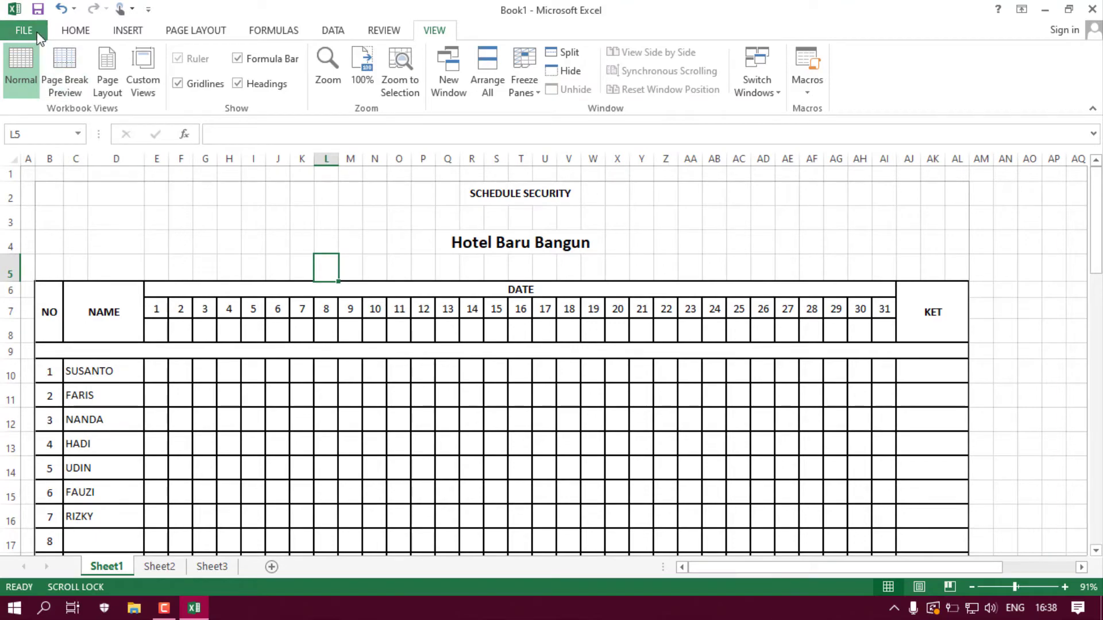
- In the print preview, set scaling to Fit Sheet on One Page
click(38, 34)
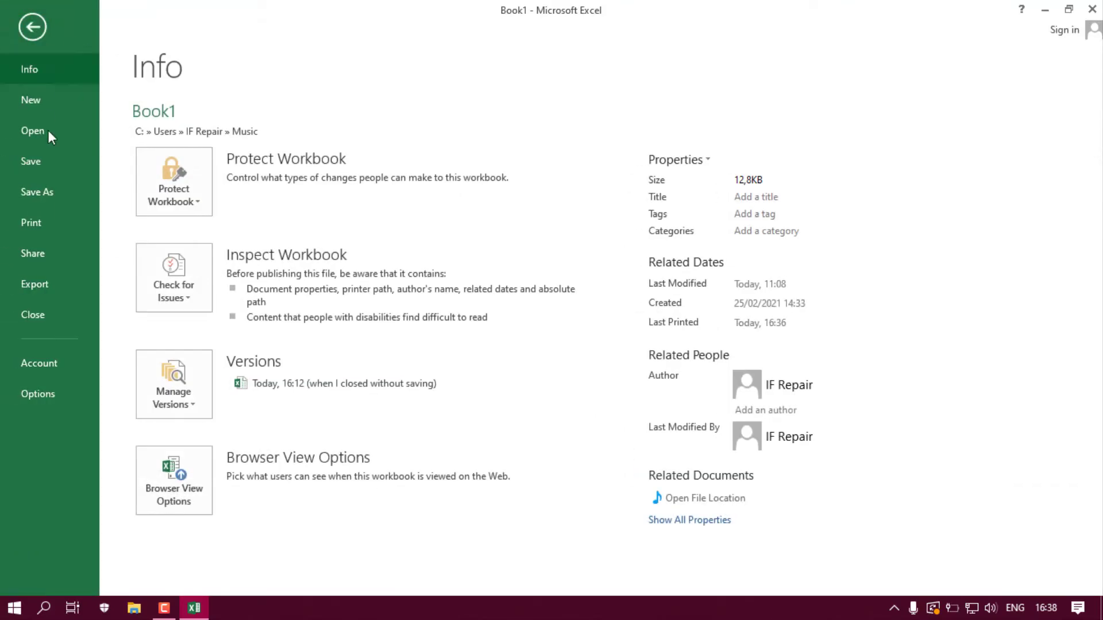
click(50, 225)
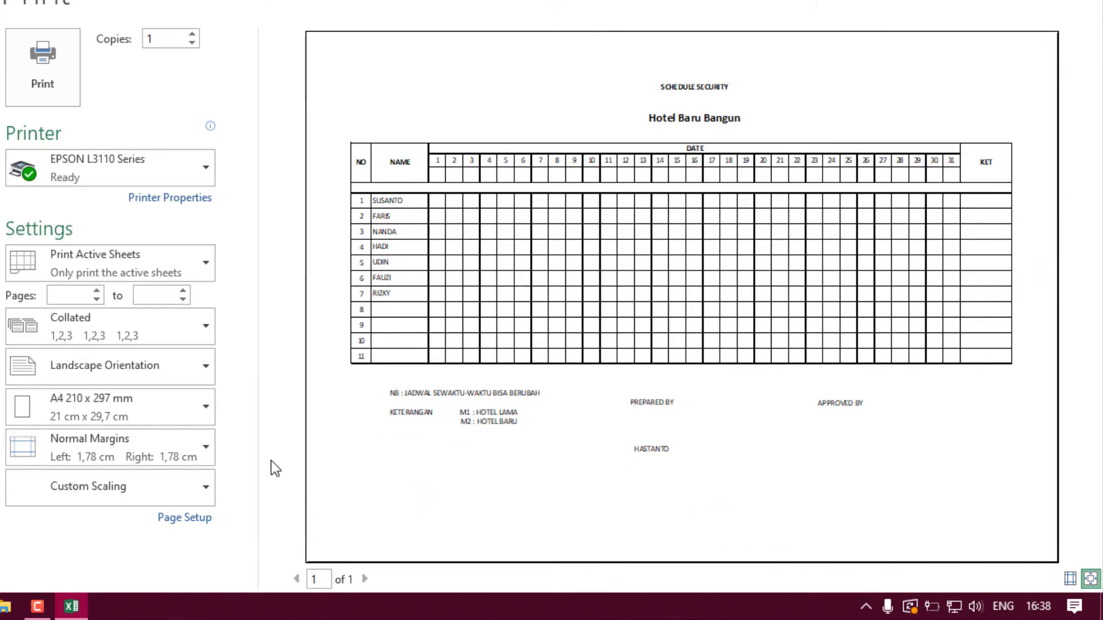
click(205, 492)
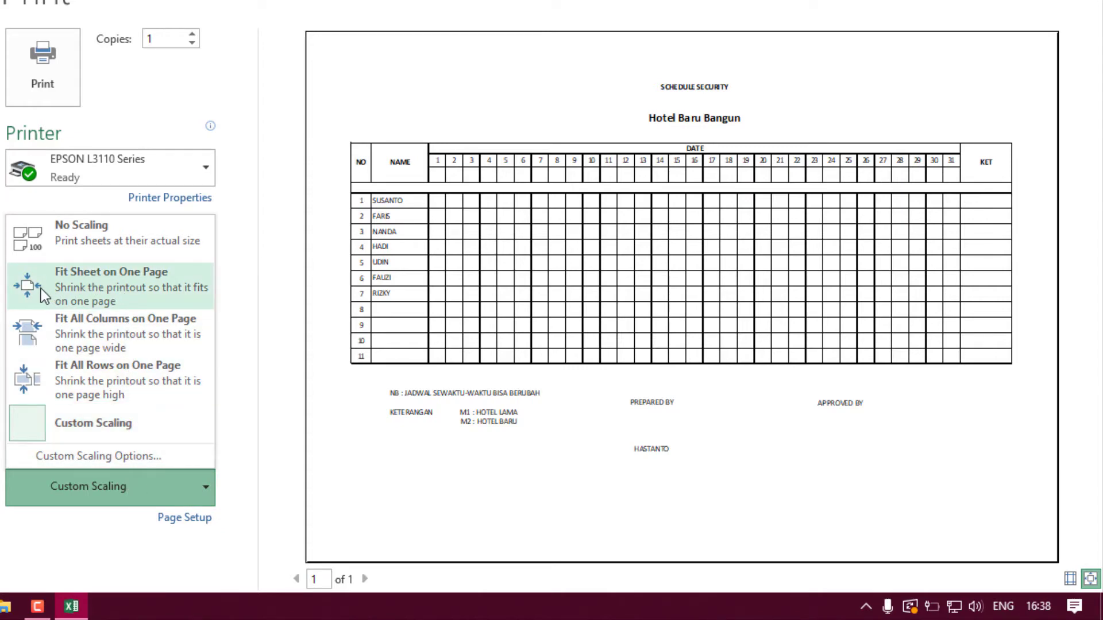
click(55, 291)
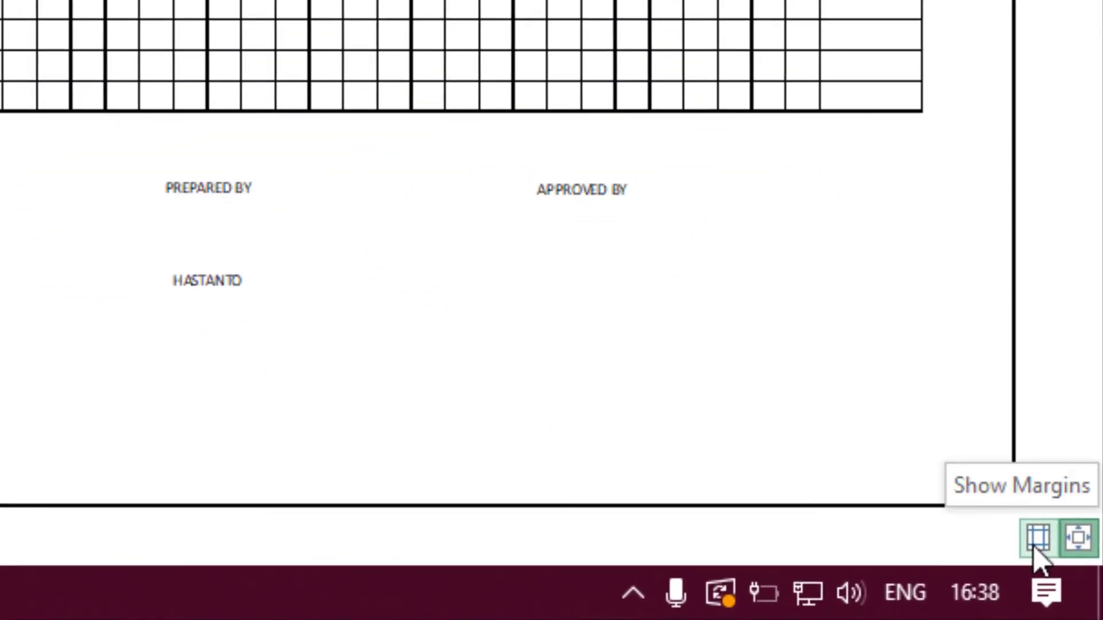
- Show margins and drag left to 0,76 cm, right to 0,33 cm, and raise the header margin
click(1034, 540)
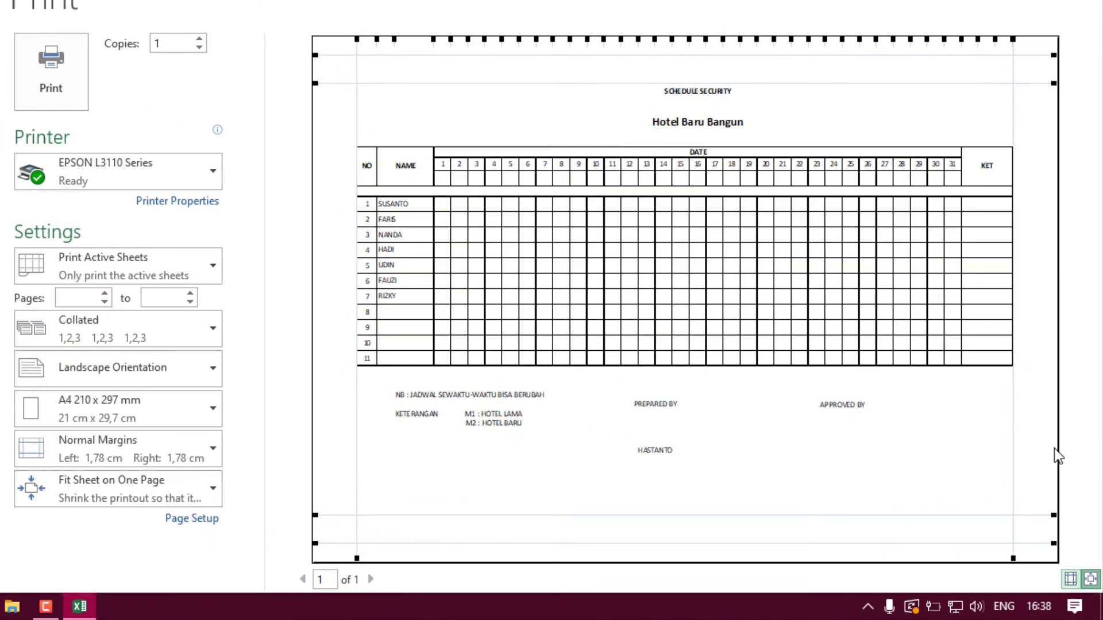
drag(1013, 385, 1050, 387)
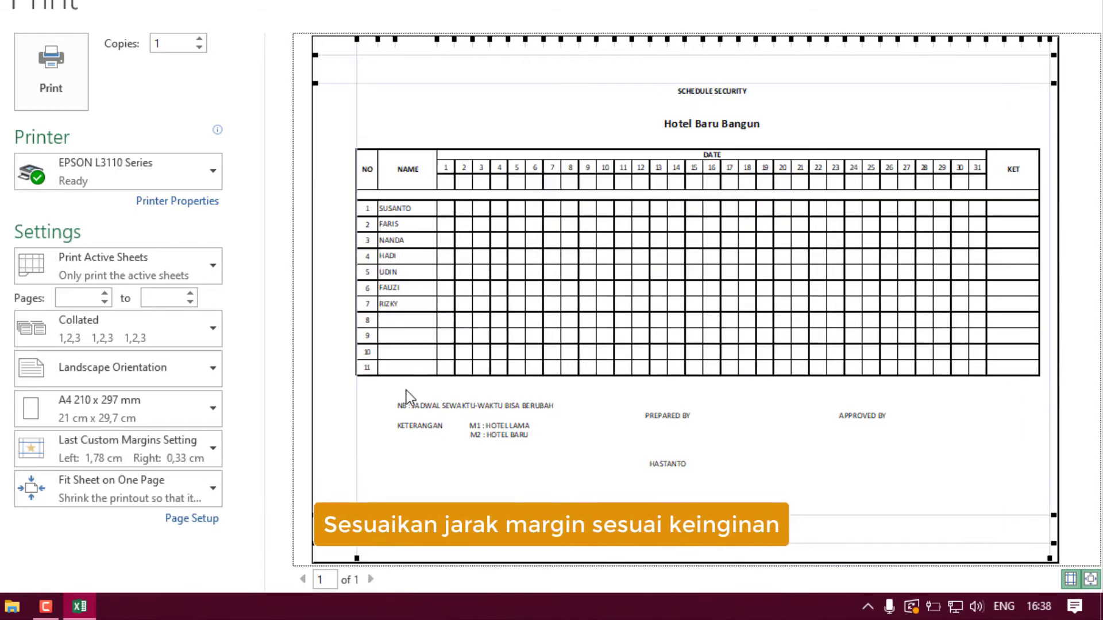
drag(356, 410, 325, 411)
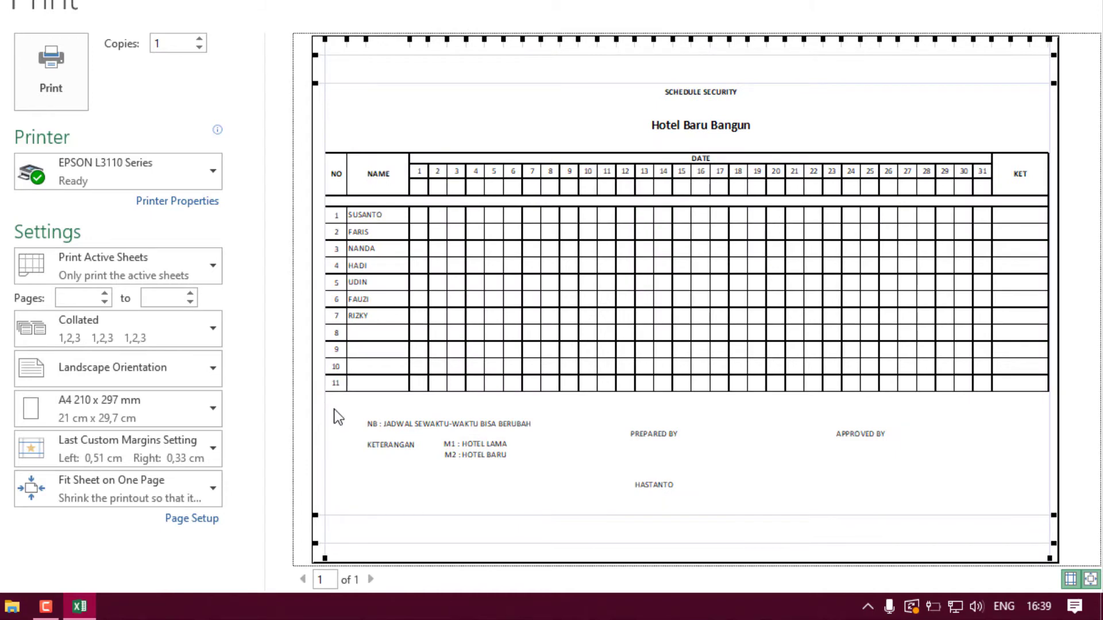
drag(1049, 114, 1045, 115)
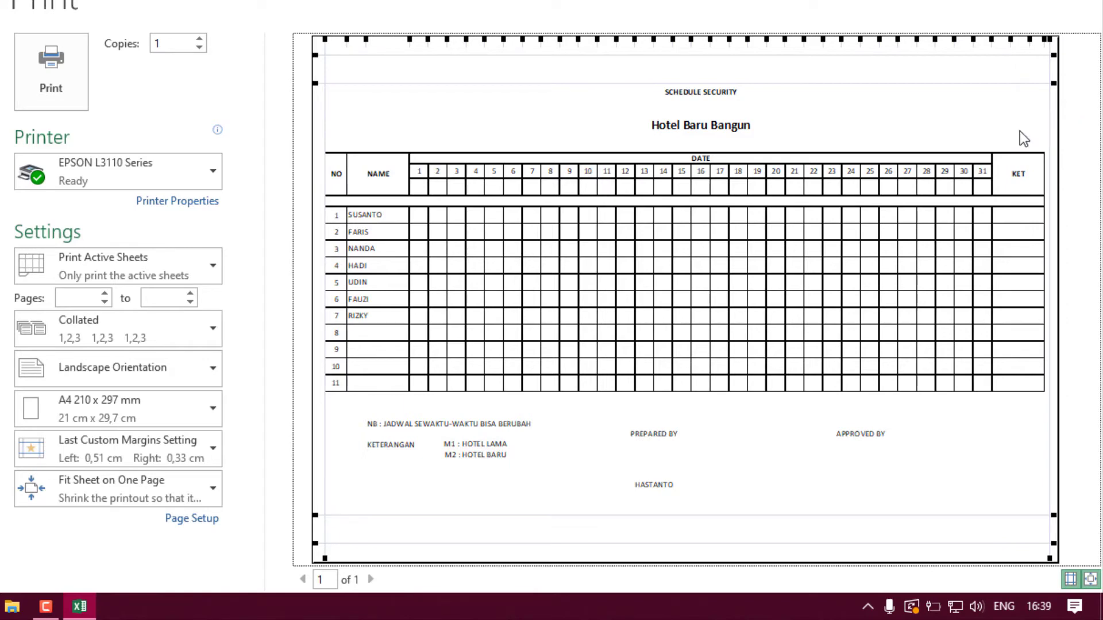
drag(325, 420, 331, 419)
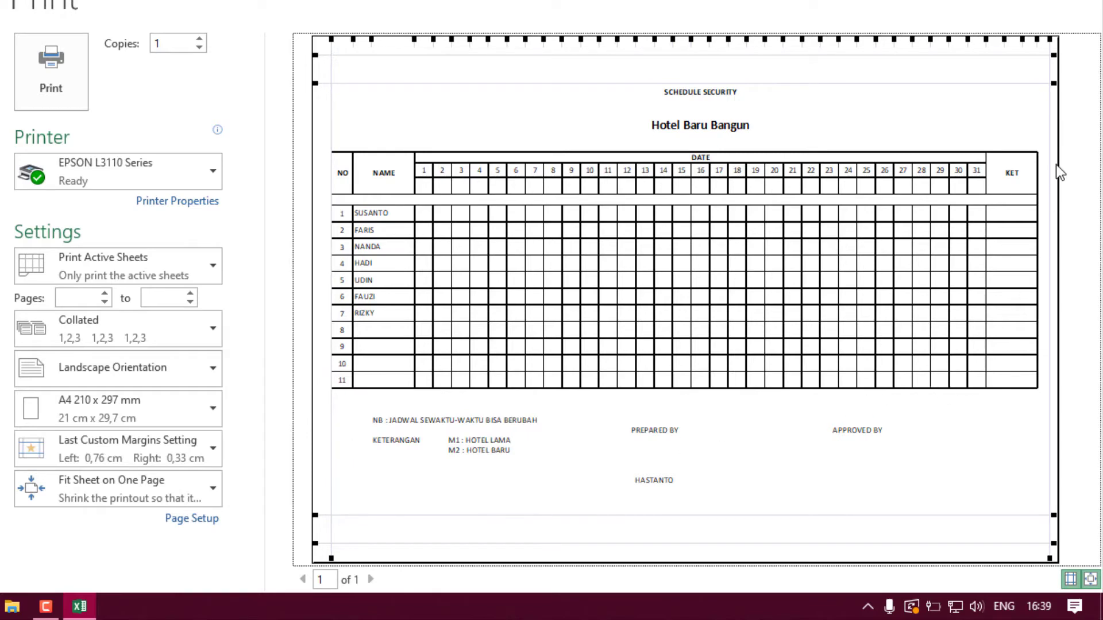
click(1072, 211)
drag(597, 83, 597, 72)
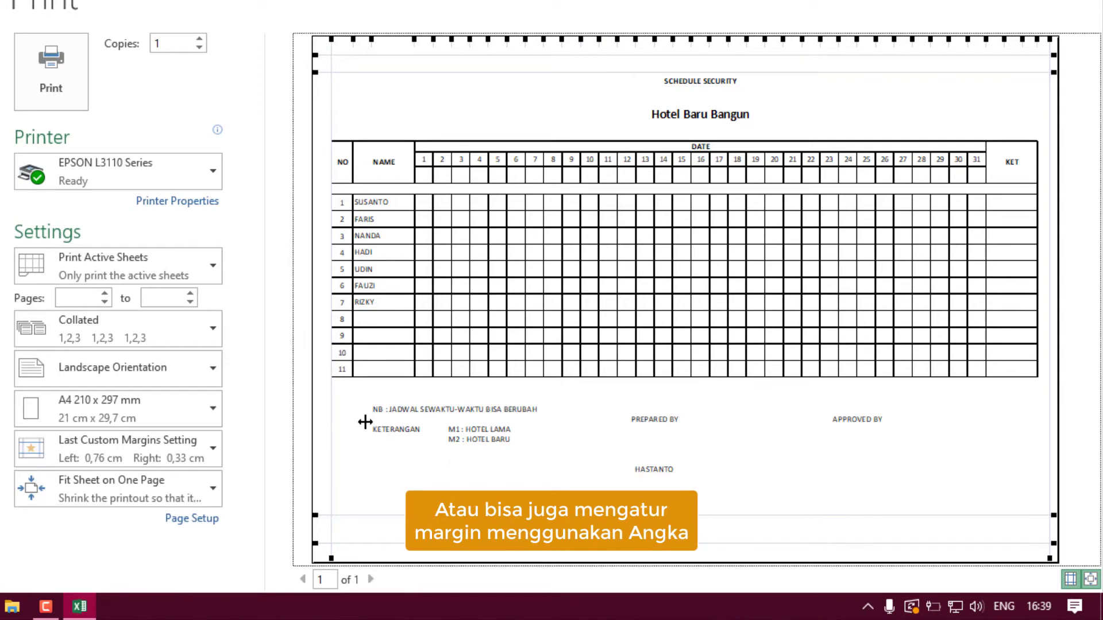
- In Custom Margins, copy the 0,8 cm left value into the right margin and apply
click(207, 450)
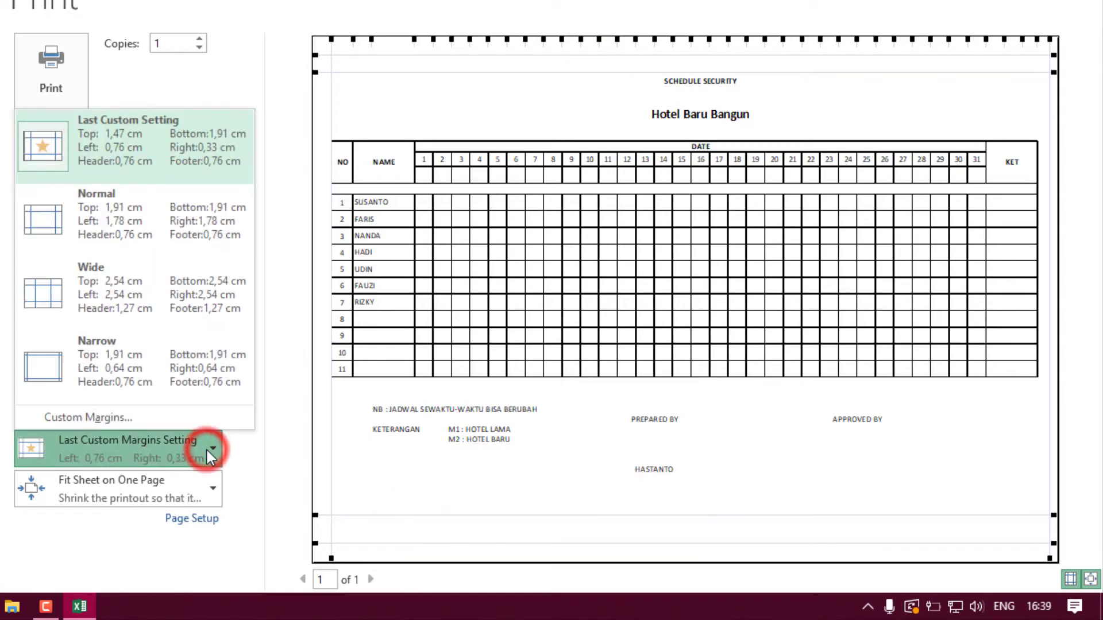
click(130, 416)
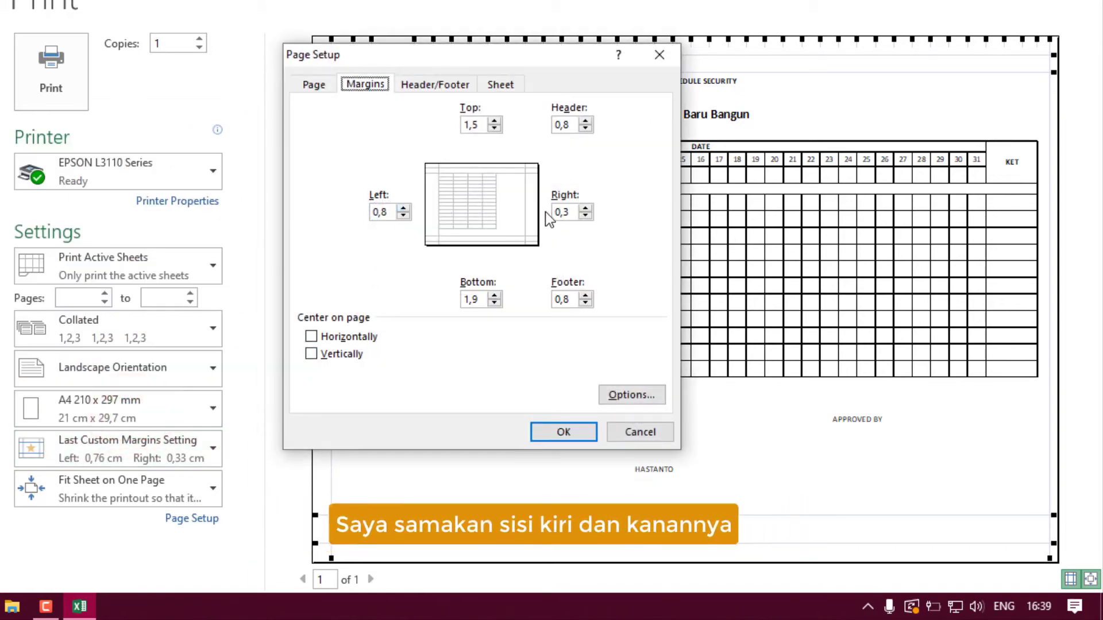
double_click(384, 212)
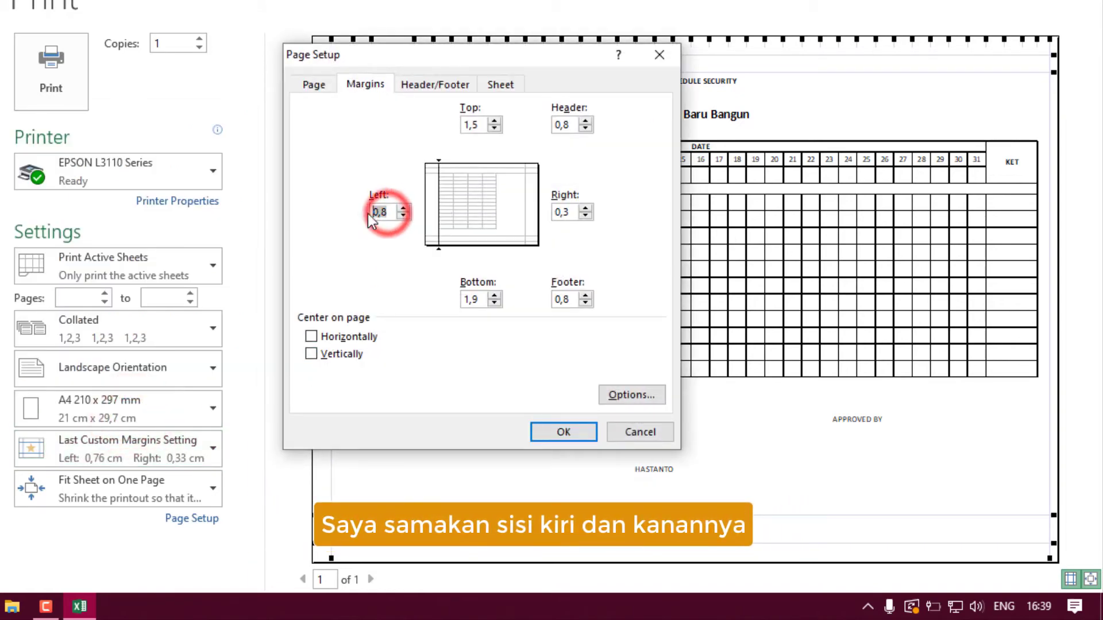
right_click(380, 213)
click(363, 246)
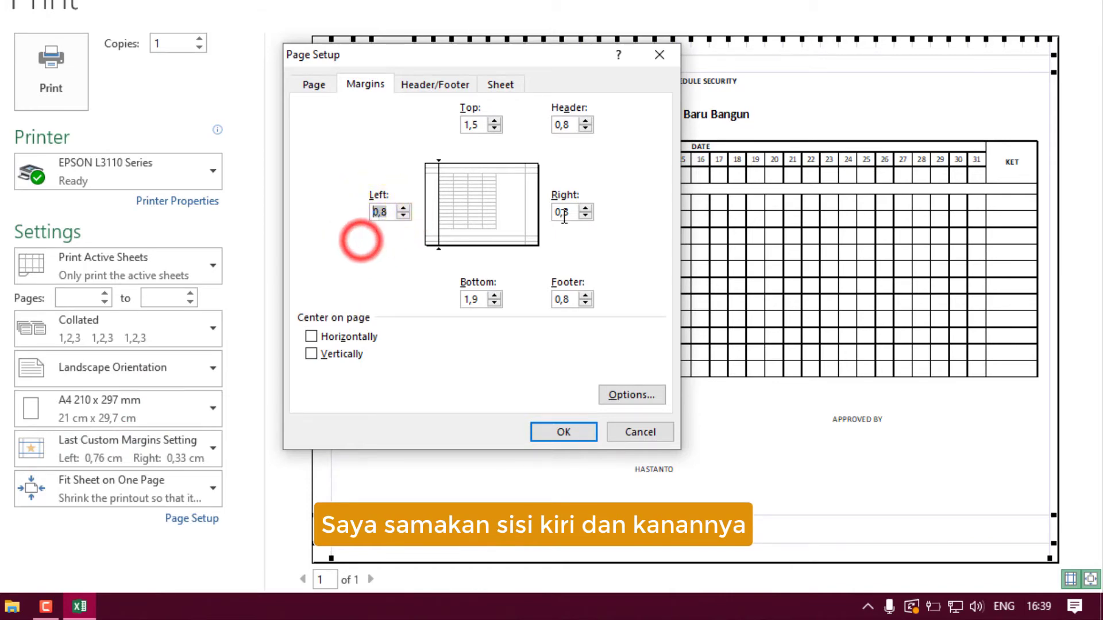
double_click(564, 211)
right_click(565, 211)
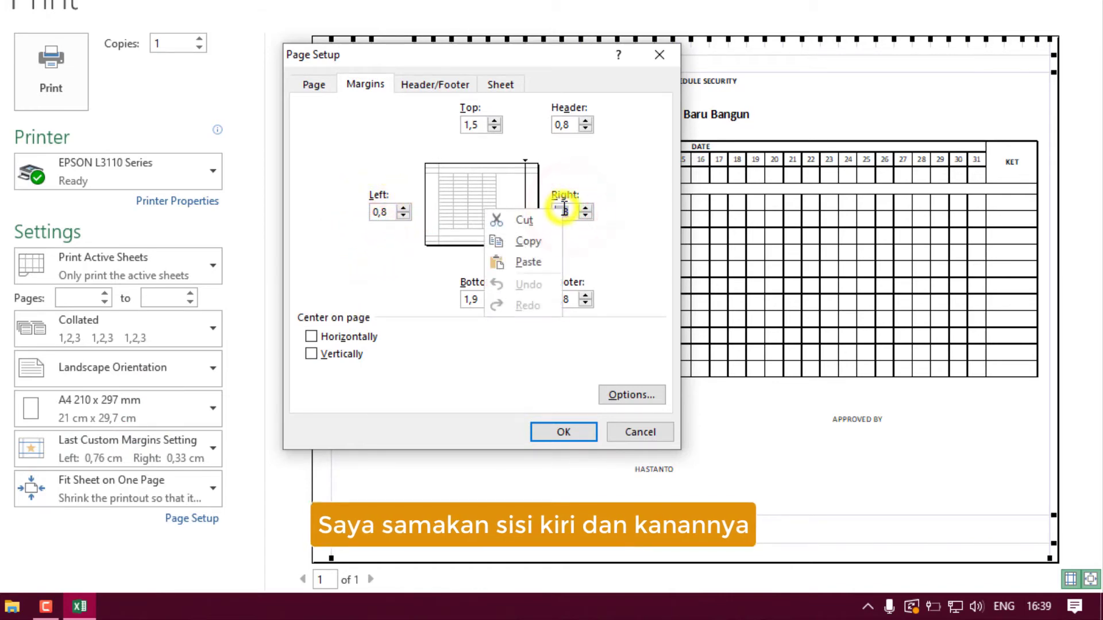
click(550, 260)
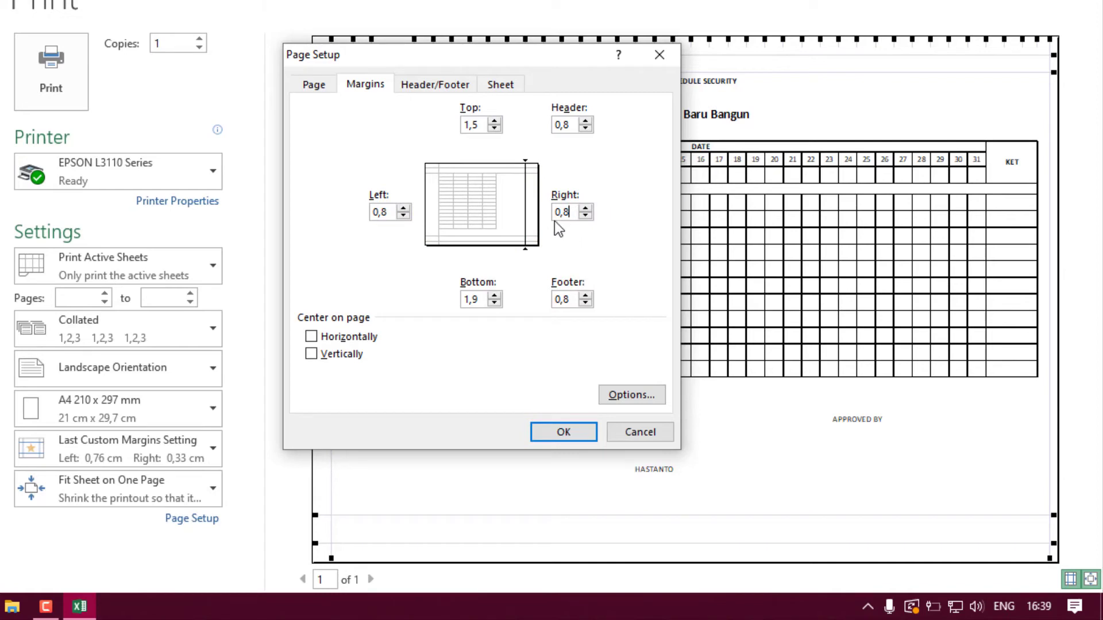
click(582, 433)
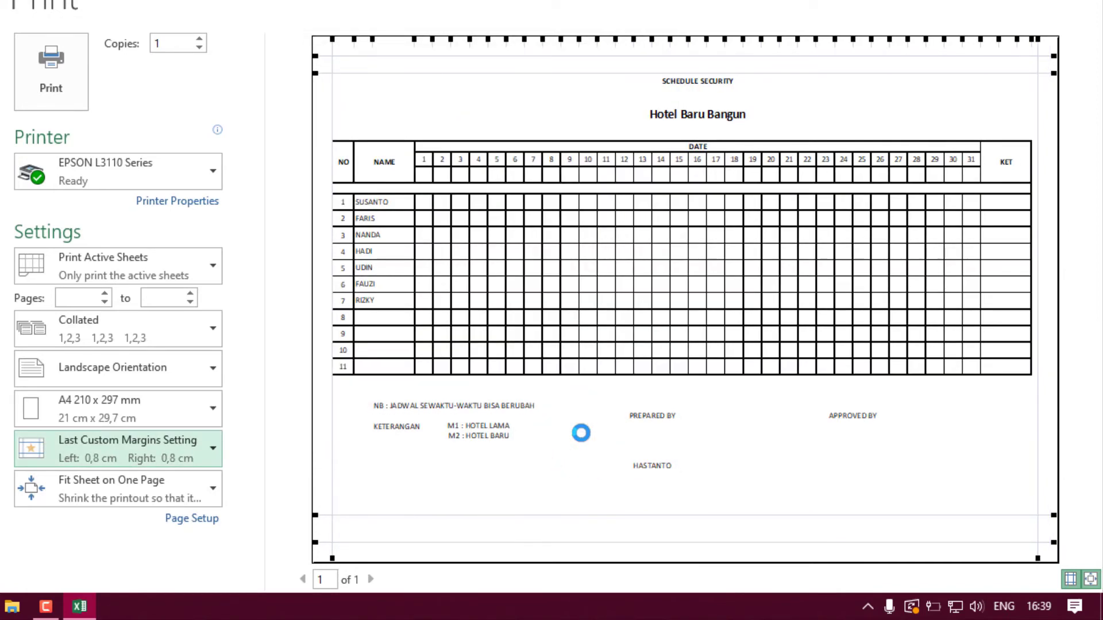
- Print the one-page landscape A4 schedule, then minimize the Excel window
click(295, 357)
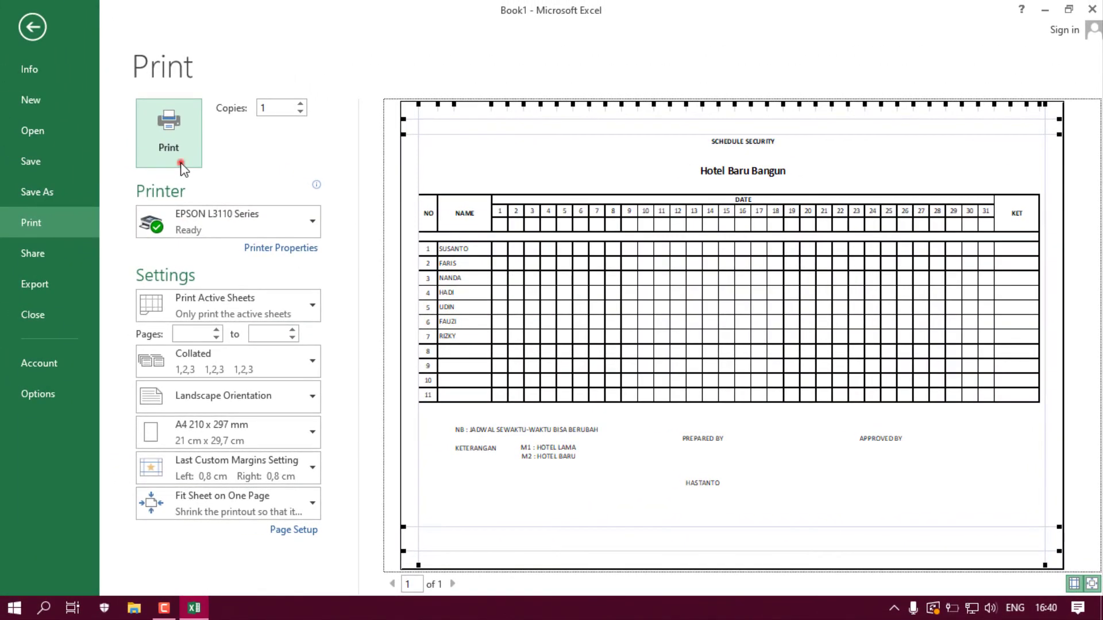
click(181, 167)
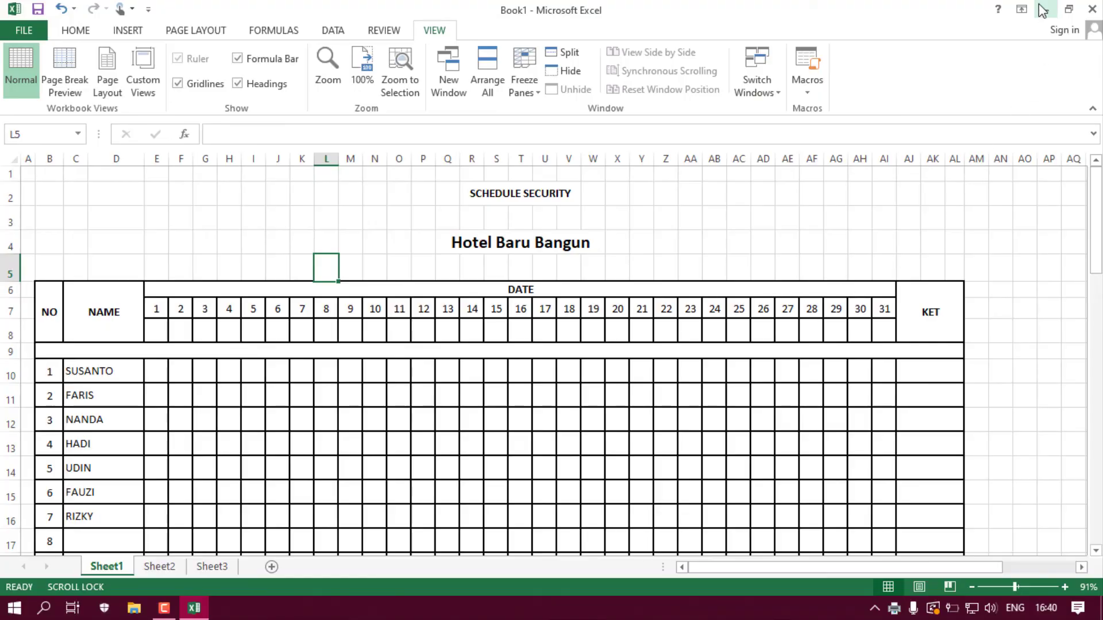
click(1044, 10)
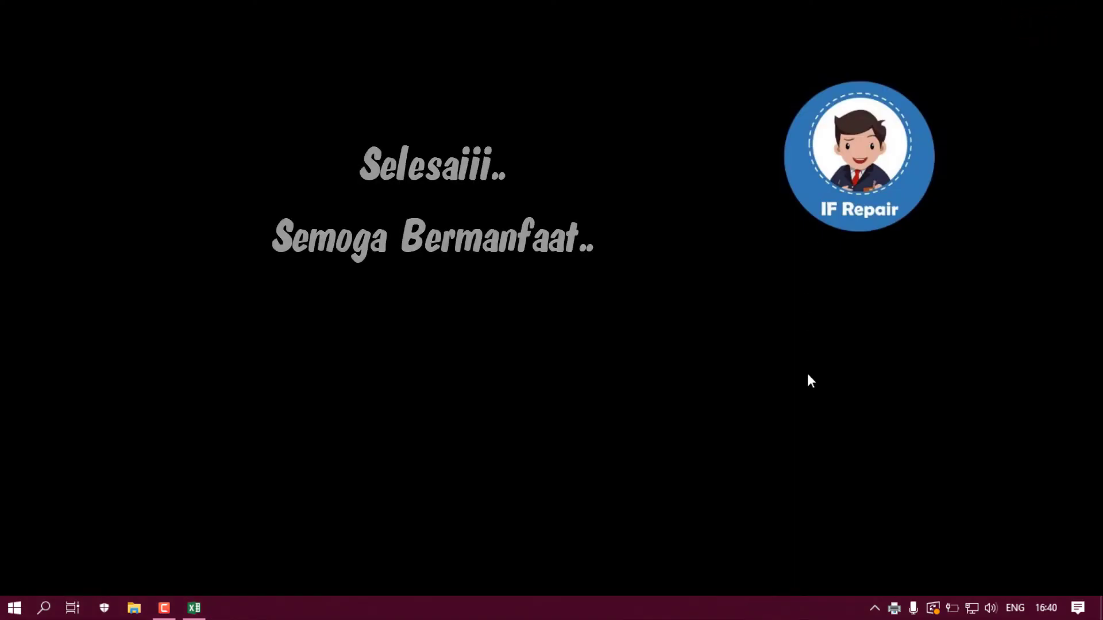